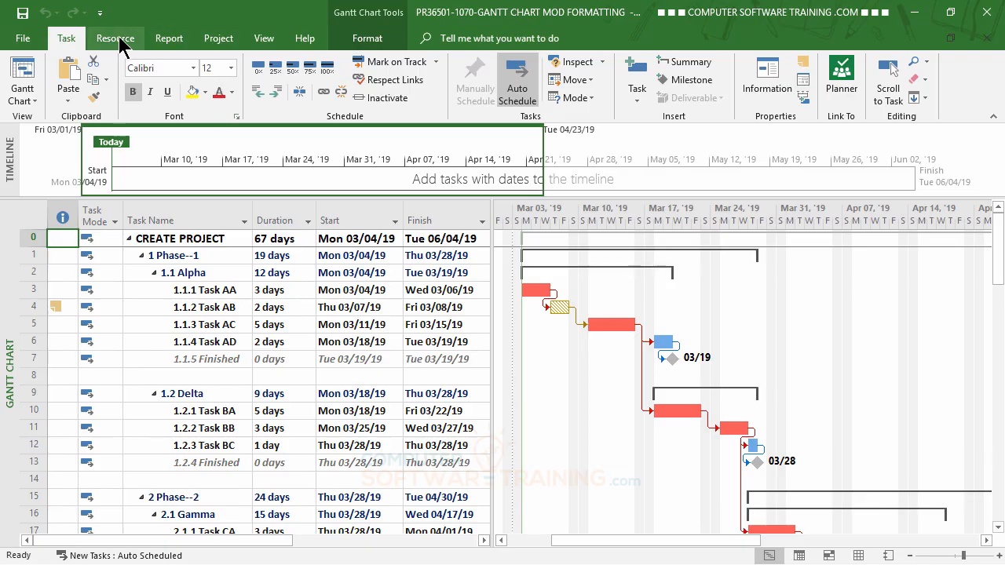
# - Set the project's start date to Wed 06/05/19 in the project information
pyautogui.click(225, 41)
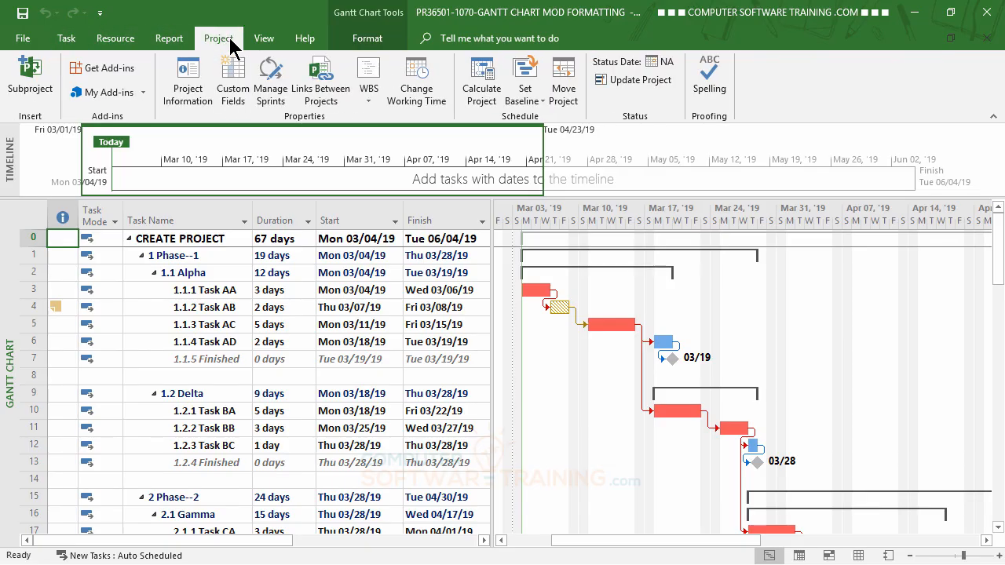
pyautogui.click(193, 86)
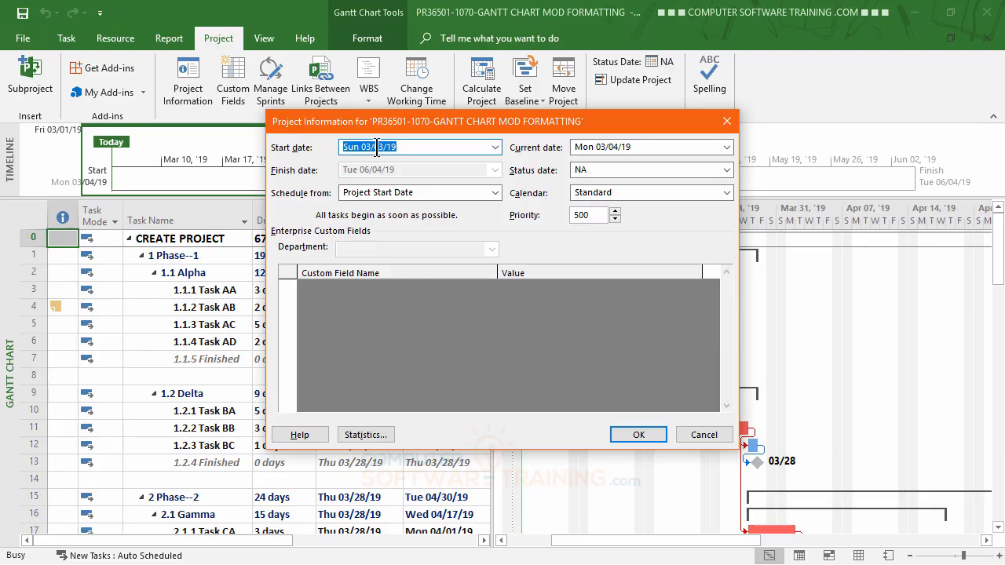
pyautogui.click(495, 148)
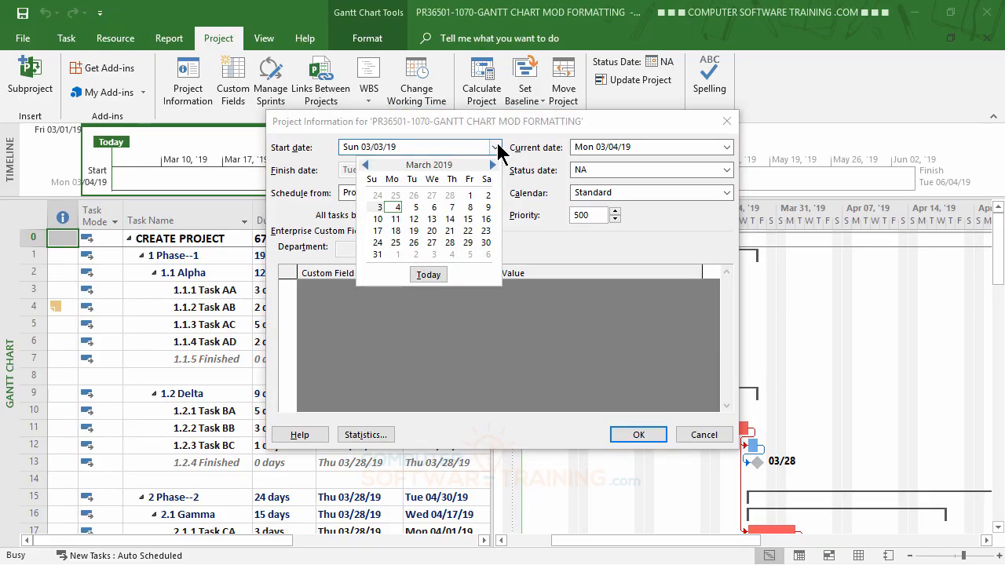
pyautogui.click(492, 164)
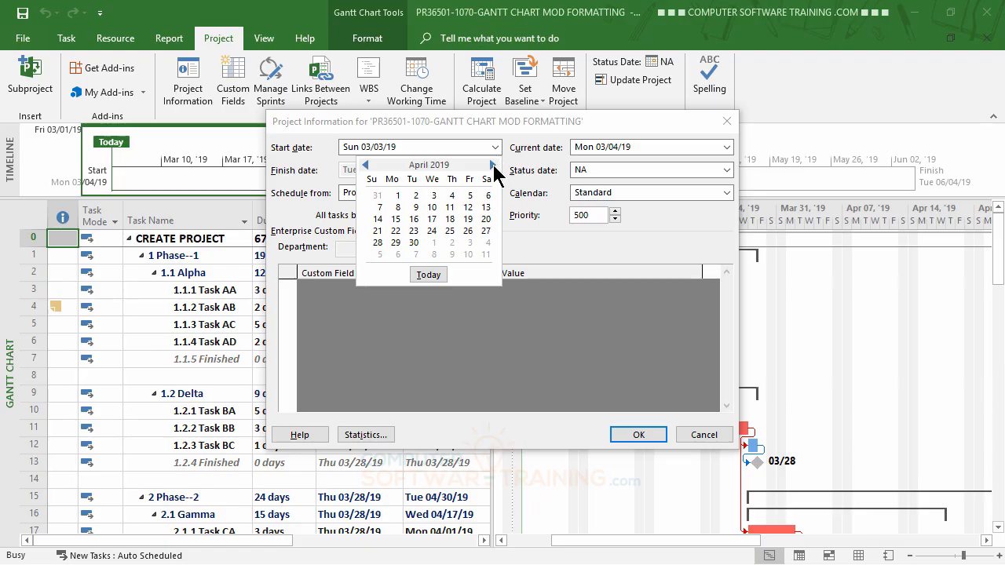
pyautogui.click(492, 165)
pyautogui.click(492, 165)
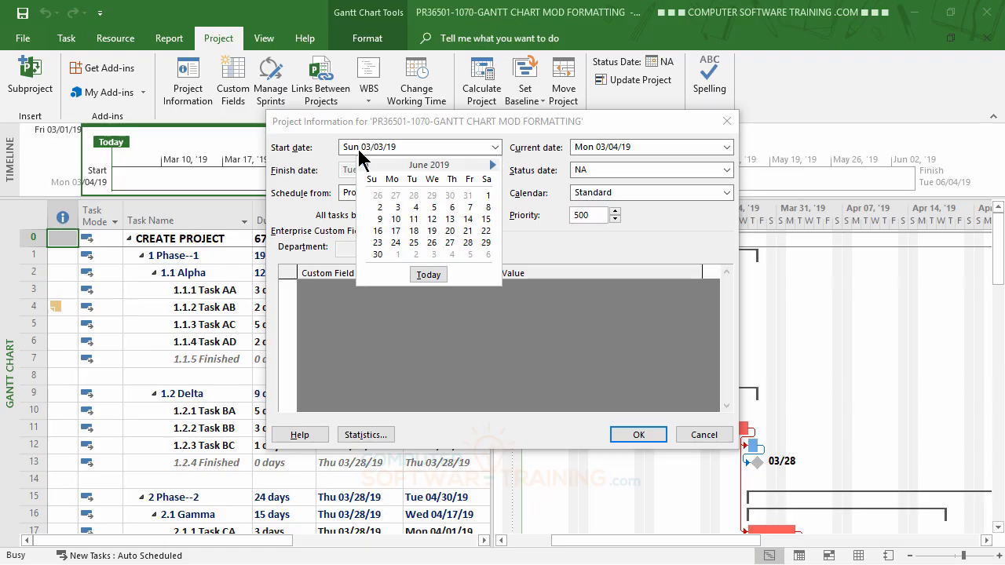
pyautogui.click(434, 208)
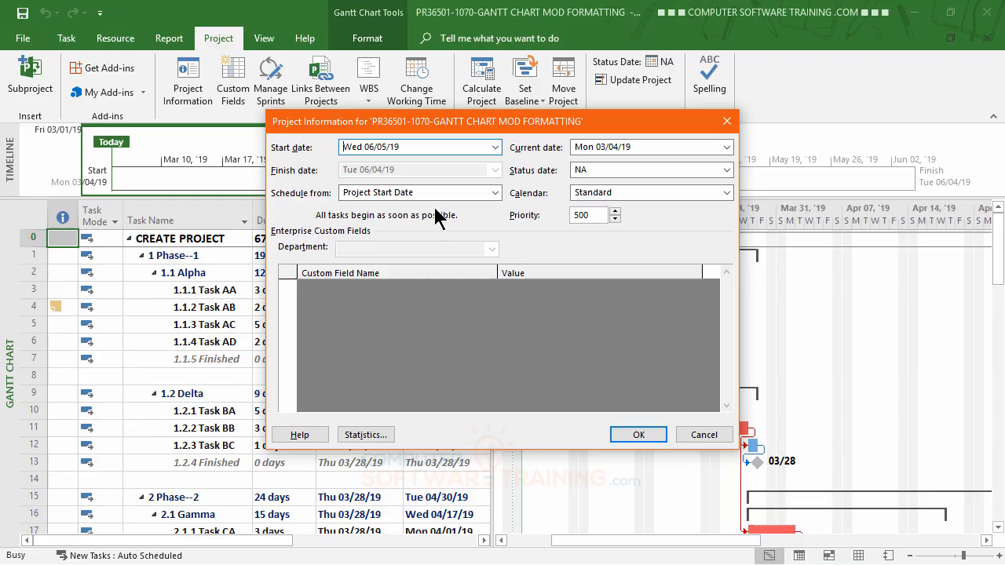
pyautogui.click(631, 439)
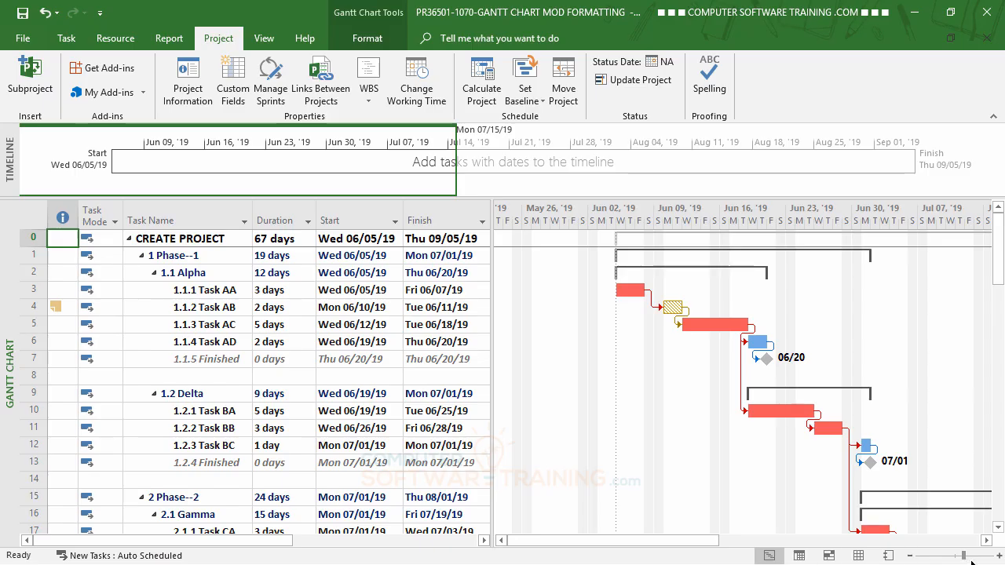
# - Examine the rescheduled start and finish dates of the tasks across all five phases
pyautogui.moveTo(986, 541); pyautogui.dragTo(987, 540)
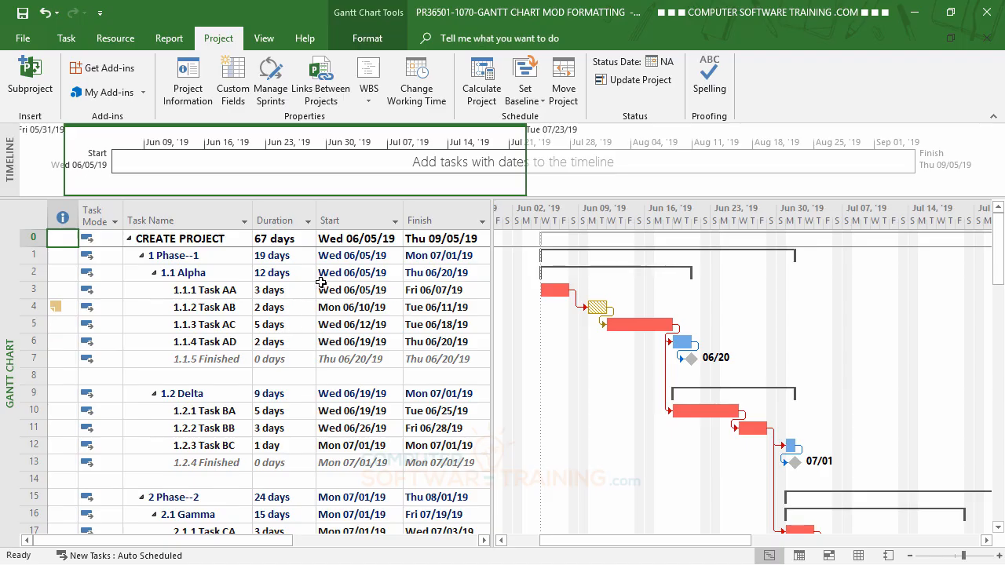
pyautogui.scroll(-6, 368, 411)
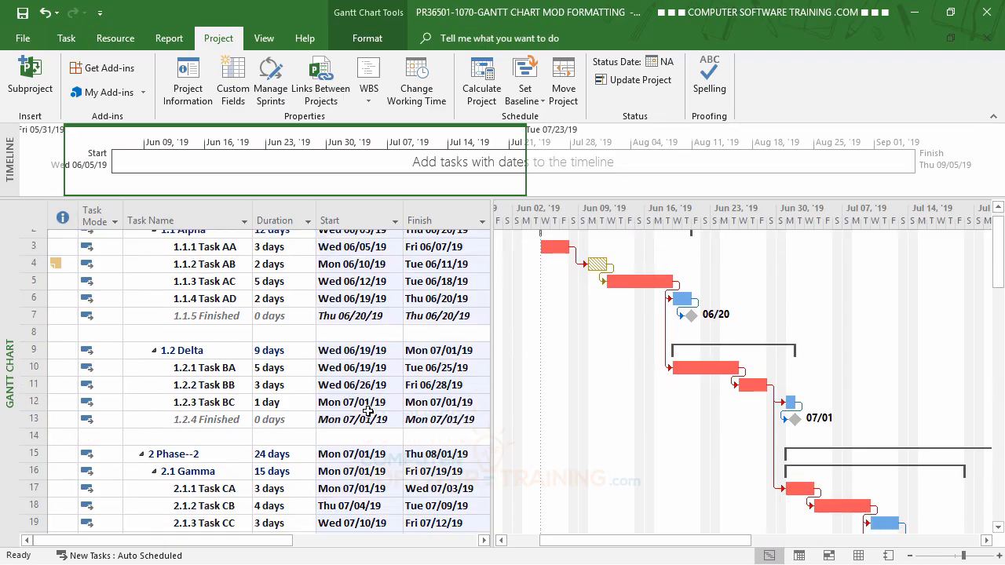
pyautogui.scroll(-10, 367, 411)
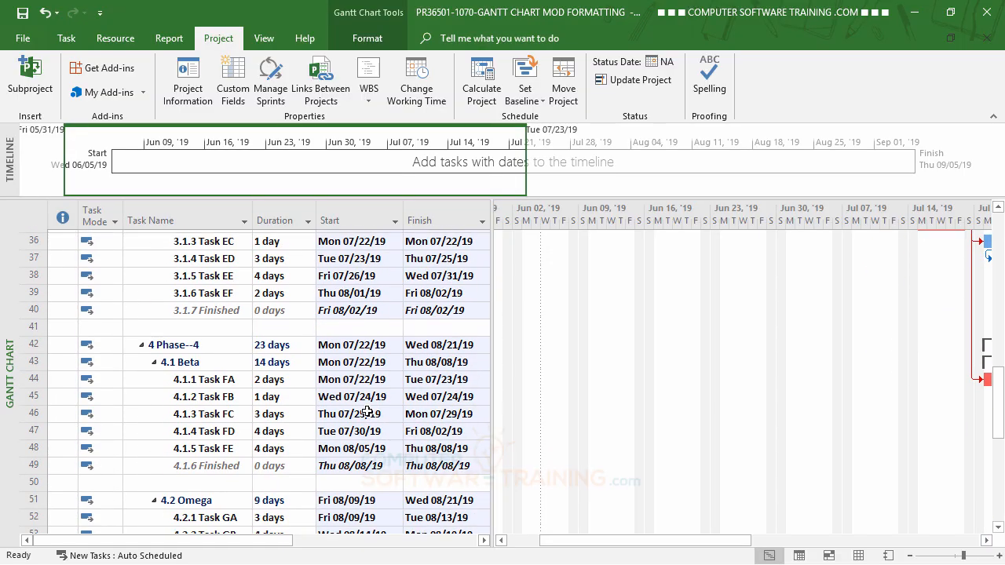
pyautogui.scroll(13, 367, 410)
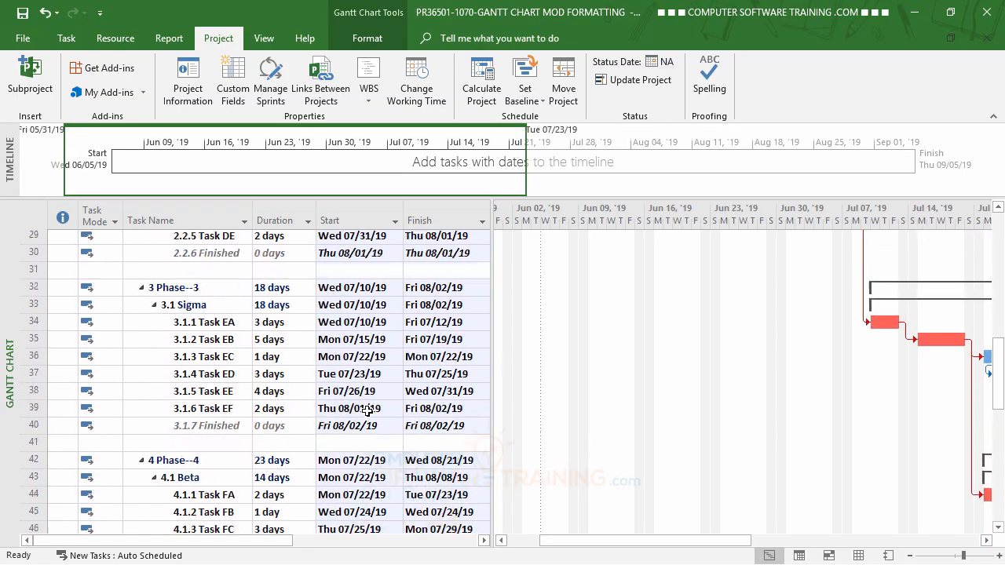
pyautogui.scroll(3, 367, 411)
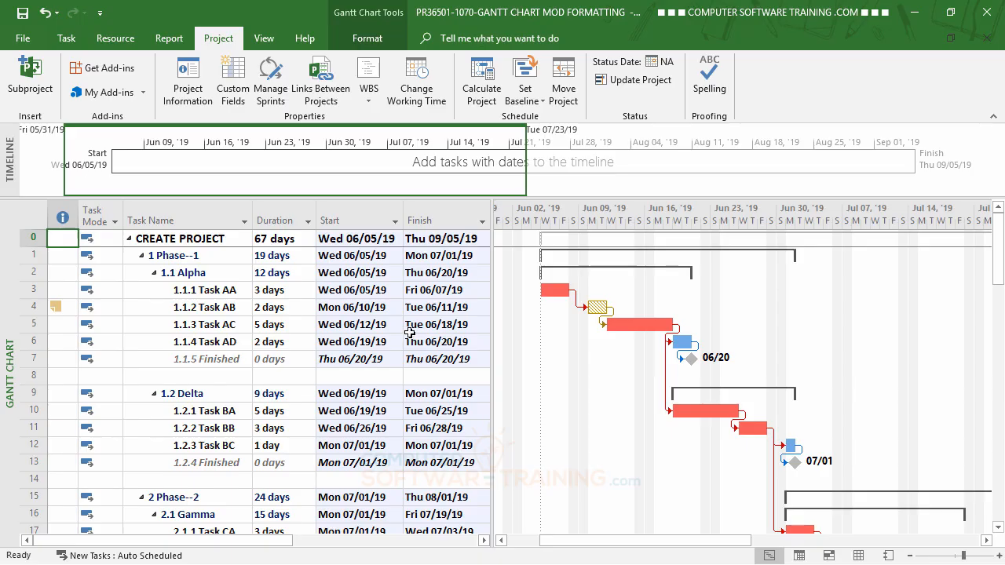
pyautogui.scroll(-7, 427, 385)
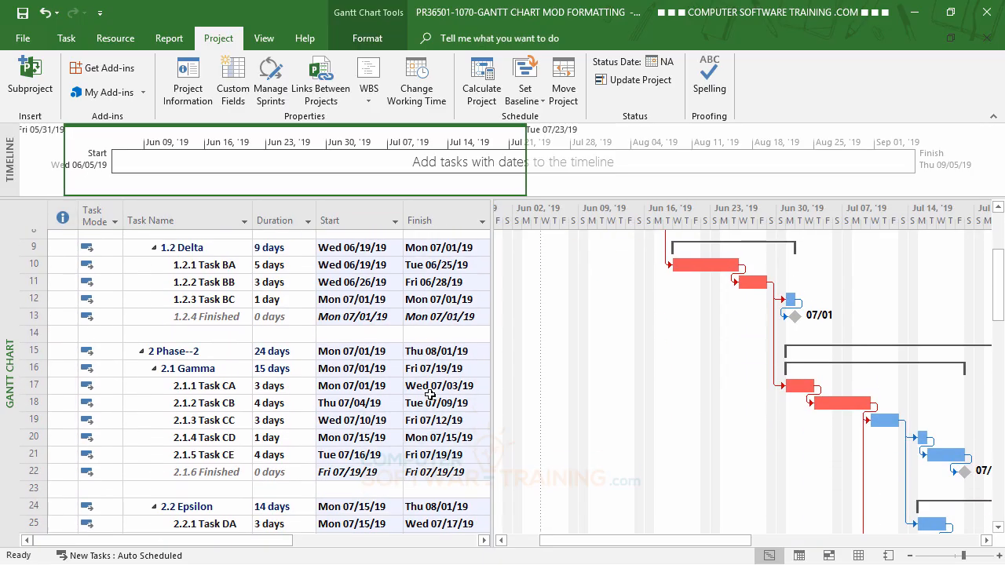
pyautogui.scroll(-8, 430, 394)
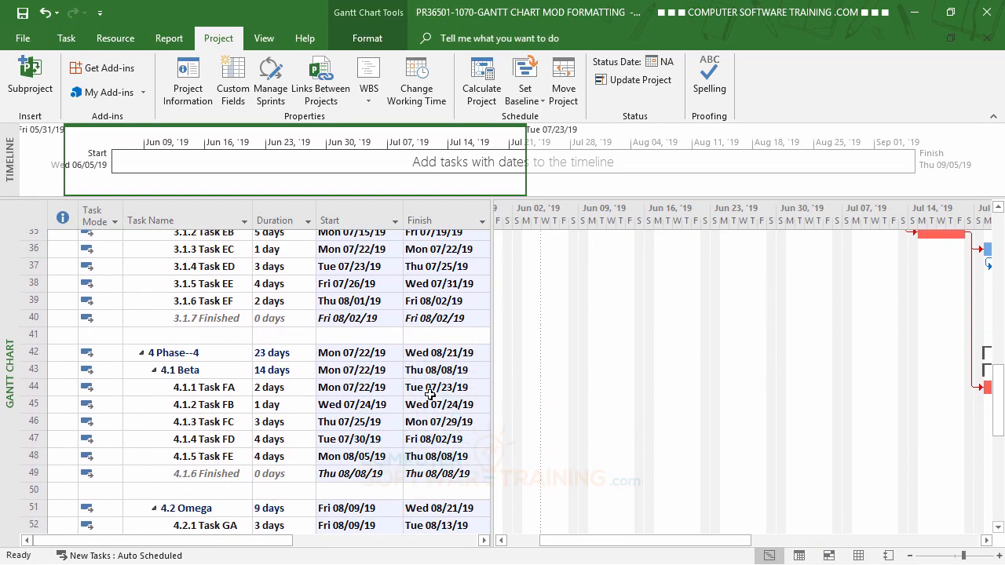
pyautogui.scroll(-4, 430, 394)
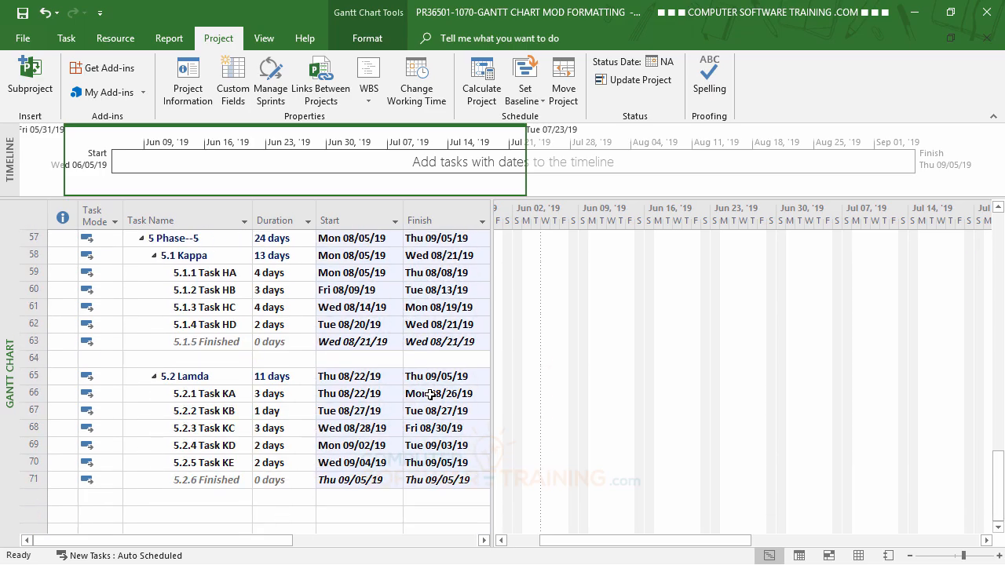
pyautogui.scroll(4, 430, 394)
pyautogui.scroll(15, 430, 394)
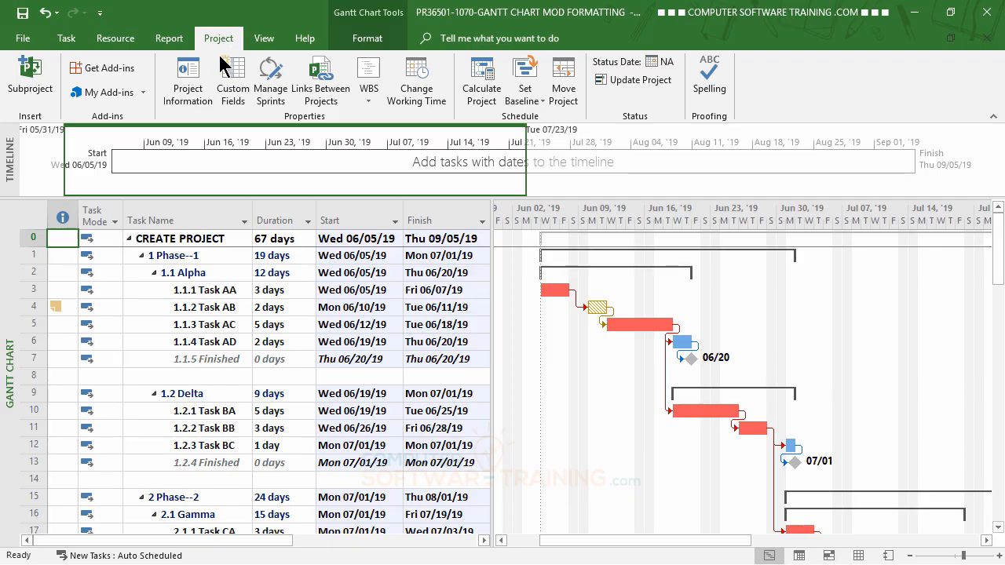
# - Schedule the project from the Project Finish Date, with Tue 08/20/19 as its finish date
pyautogui.click(193, 86)
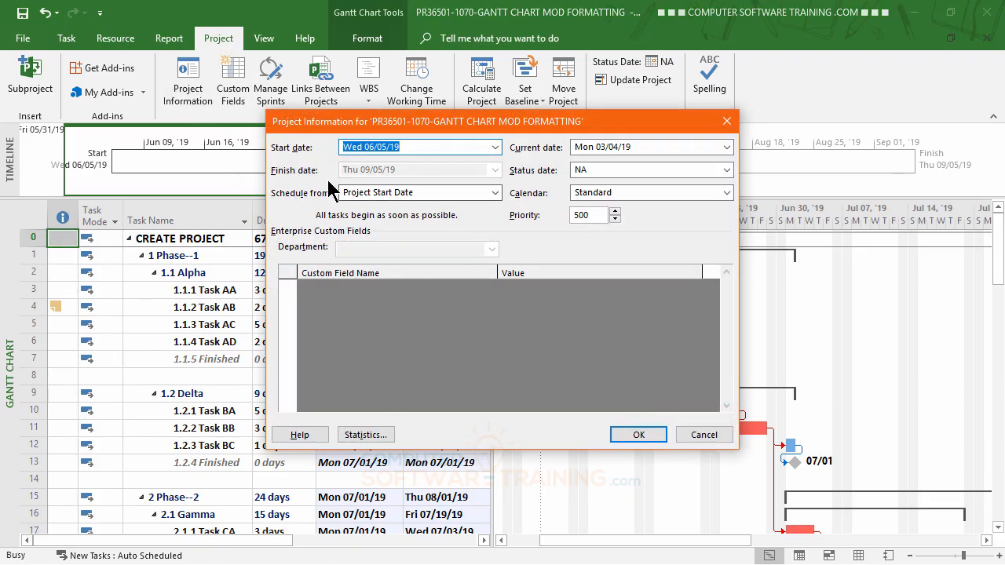
pyautogui.click(495, 193)
pyautogui.click(397, 220)
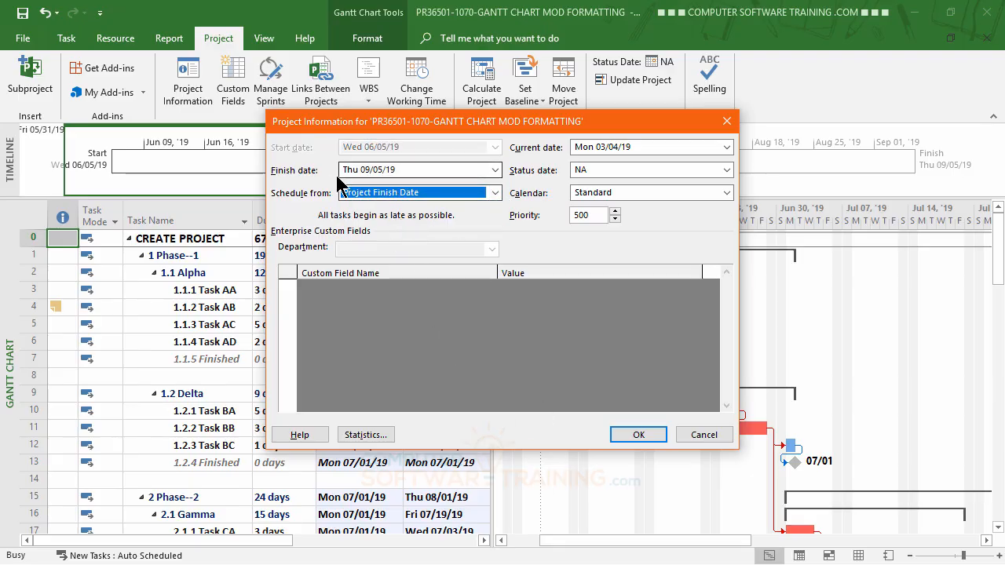
pyautogui.click(495, 169)
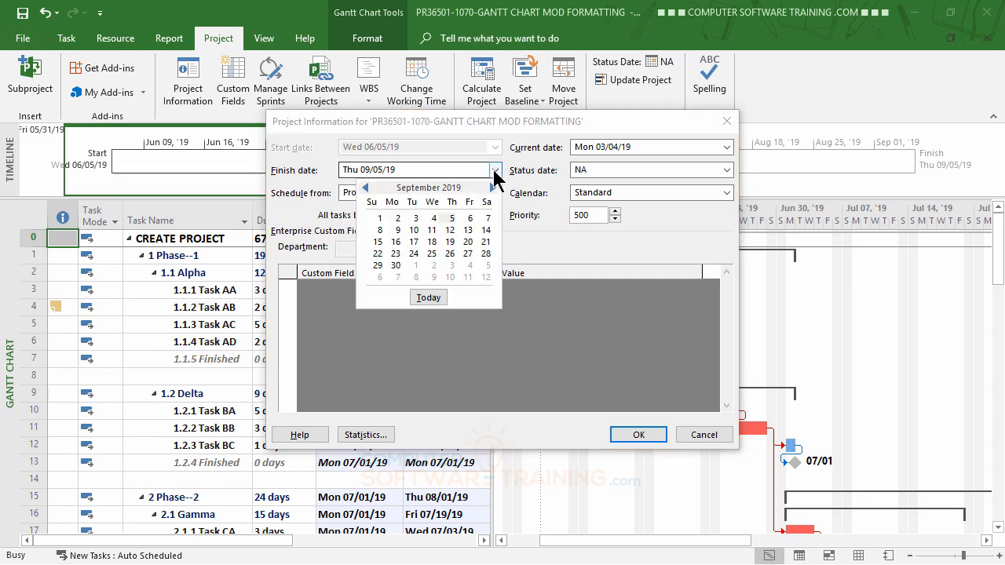
pyautogui.click(365, 189)
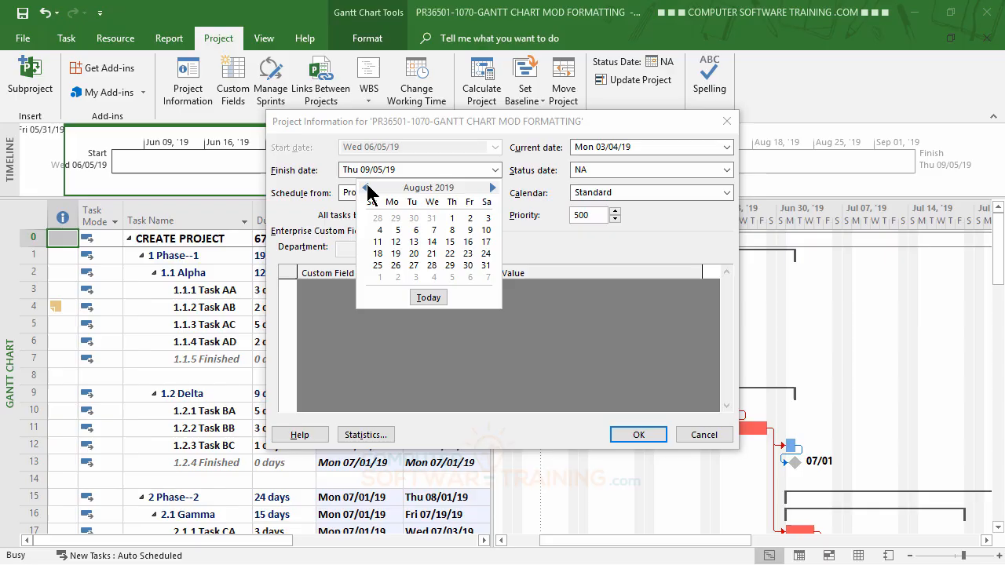
pyautogui.click(414, 255)
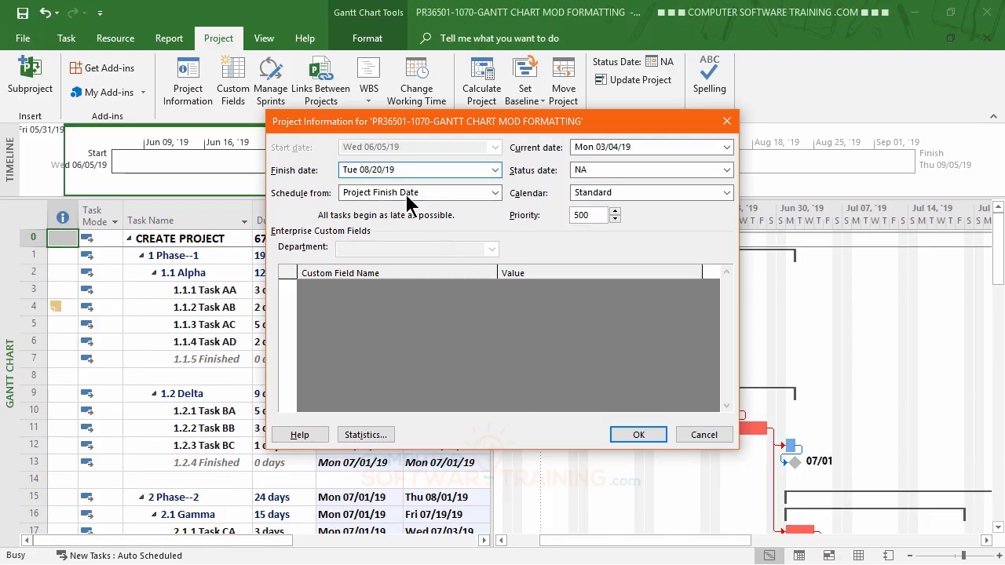
pyautogui.click(638, 434)
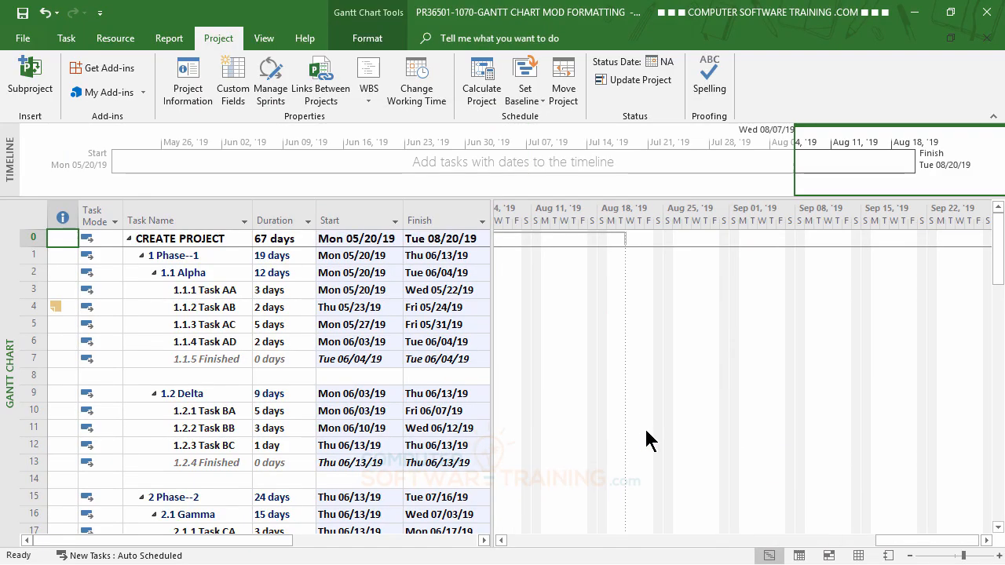
# - Bring the bar of Task AA and the tasks following it into view on the Gantt chart
pyautogui.click(204, 291)
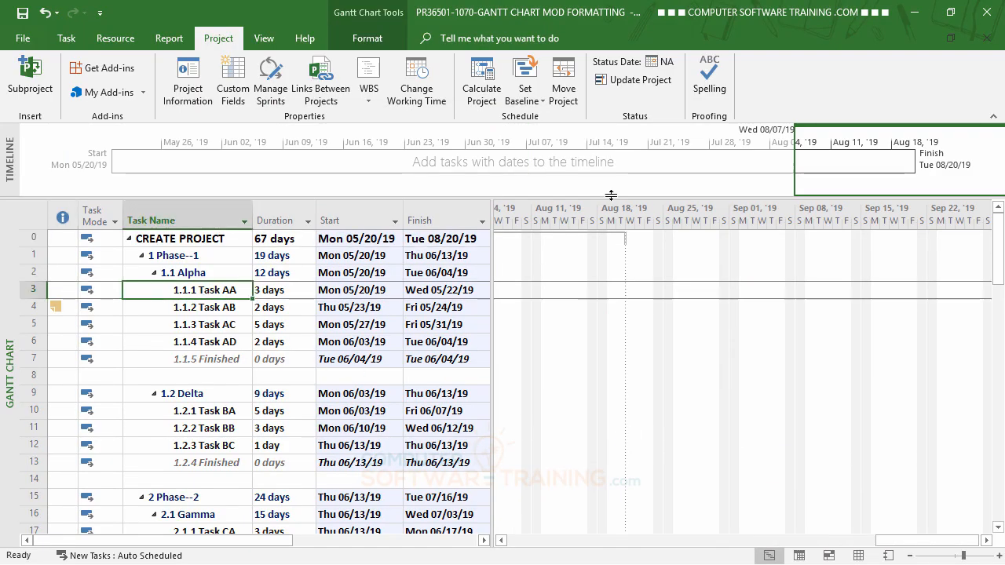
pyautogui.click(67, 38)
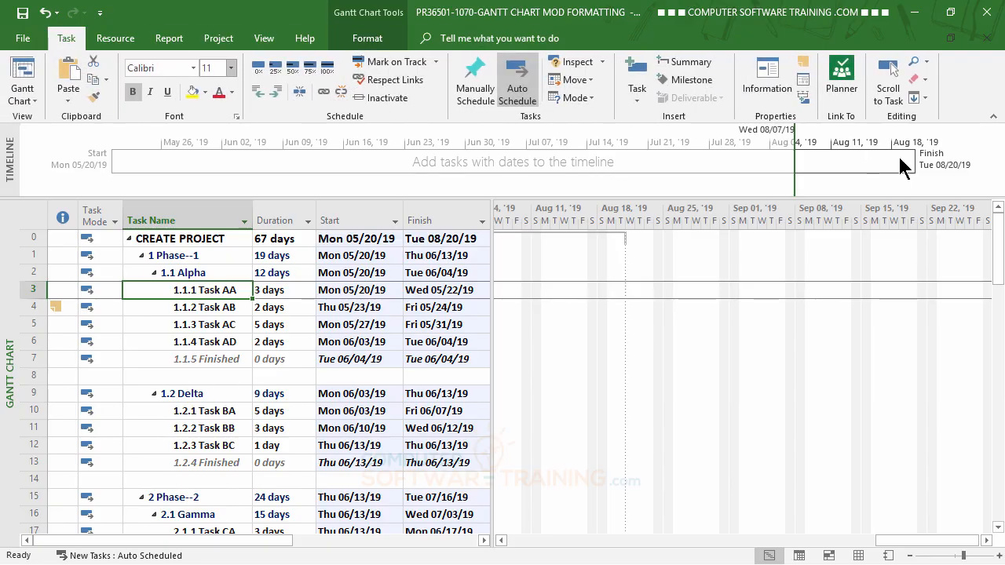
pyautogui.click(889, 79)
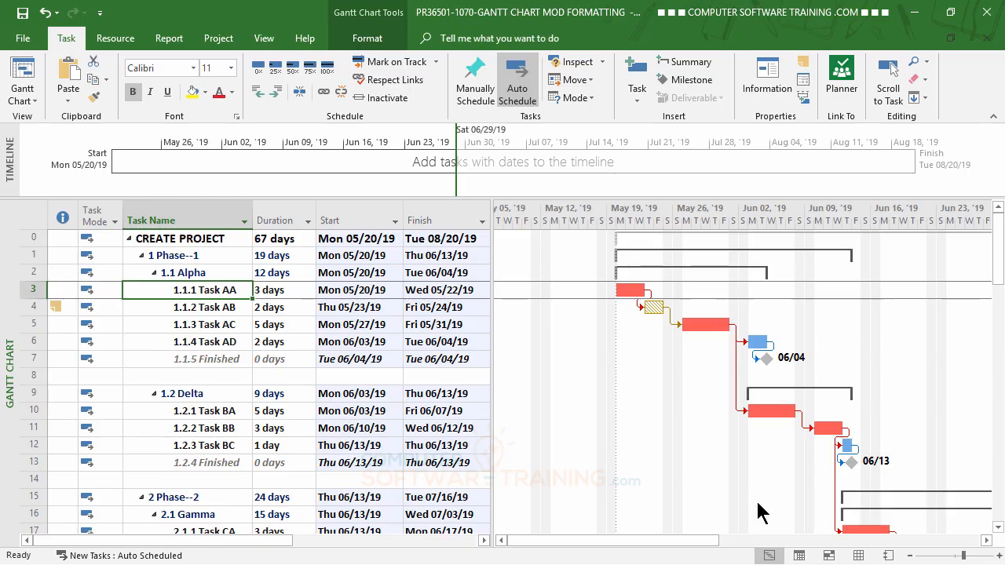
pyautogui.click(987, 539)
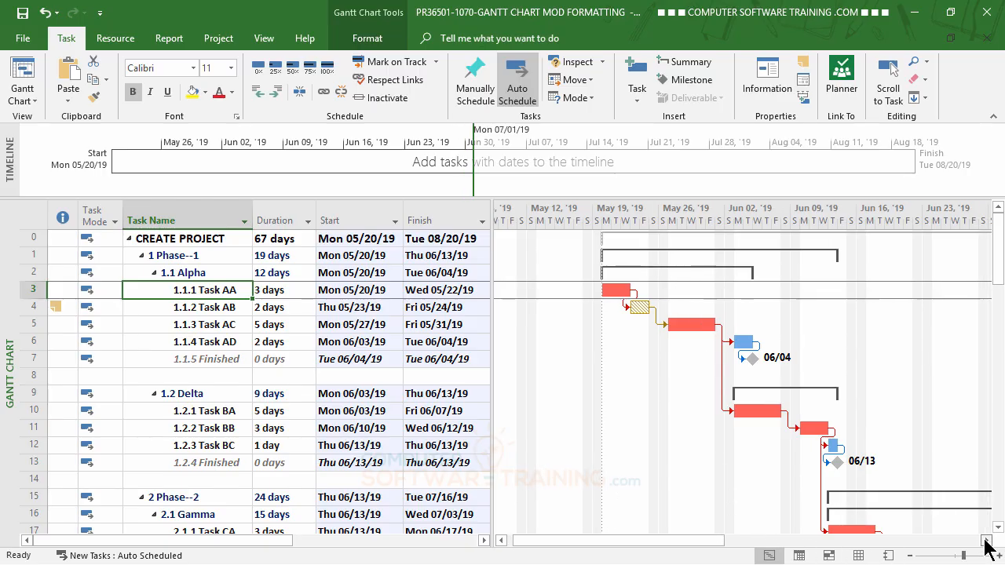
pyautogui.click(987, 540)
pyautogui.click(987, 540)
pyautogui.click(986, 540)
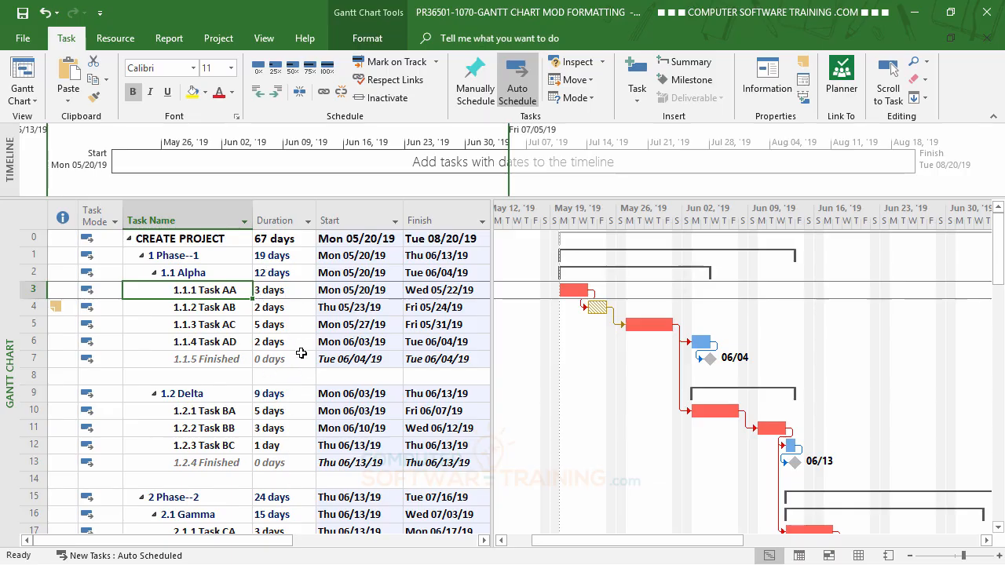
# - Set the duration of Task AB in the Alpha group to 5 days
pyautogui.click(269, 307)
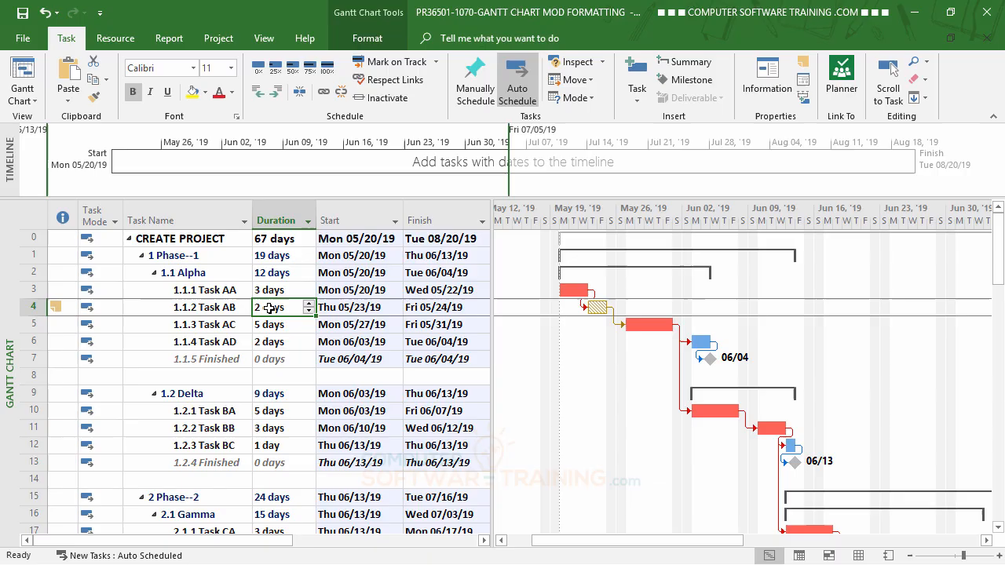
pyautogui.click(308, 304)
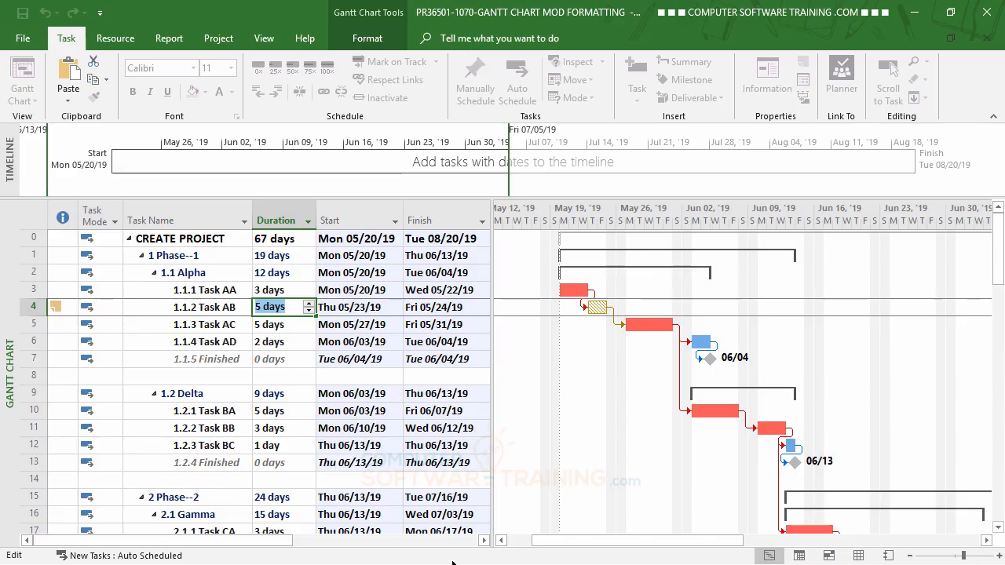
pyautogui.press('Return')
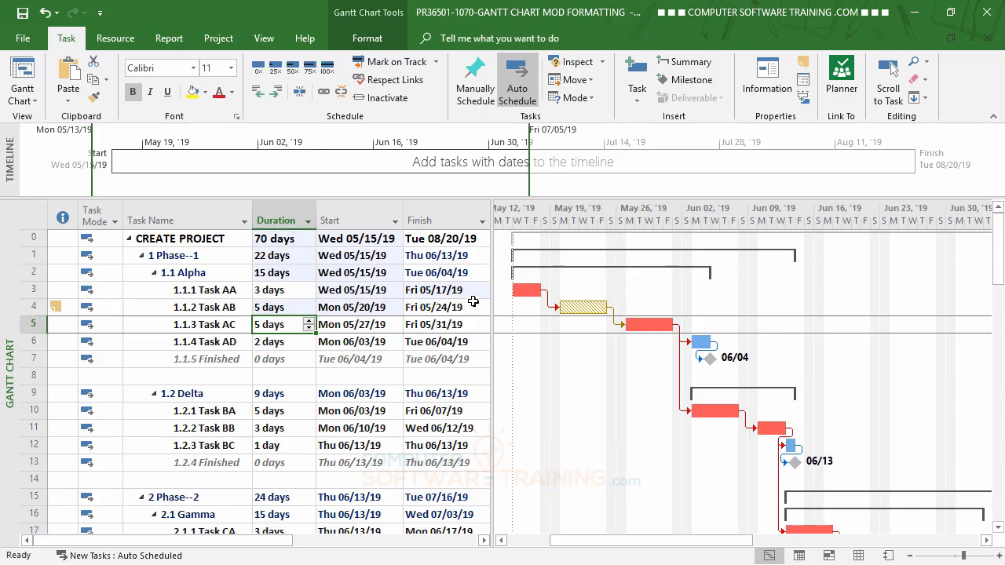
# - Switch the project back to being scheduled from the Project Start Date
pyautogui.click(219, 38)
pyautogui.click(196, 96)
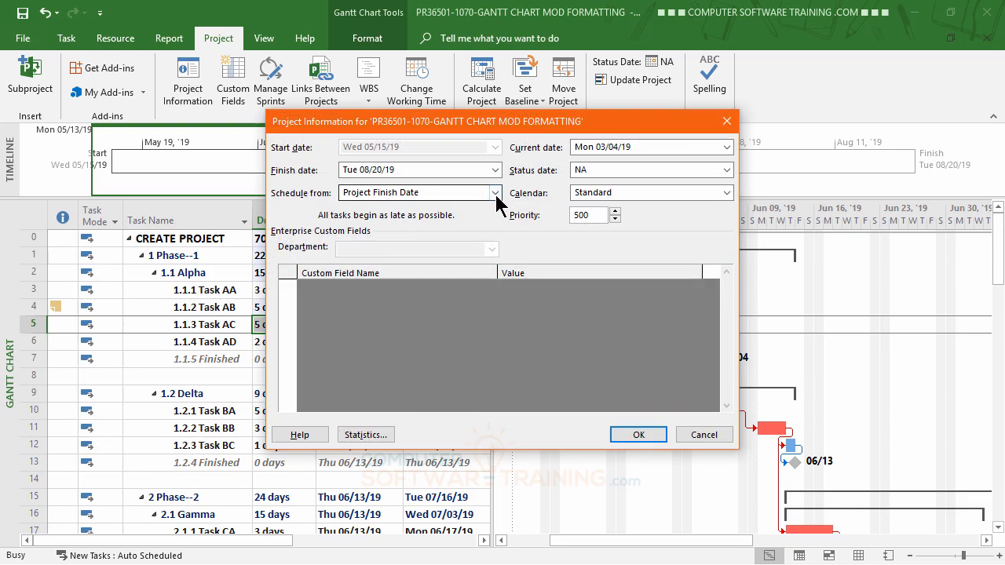
pyautogui.click(494, 191)
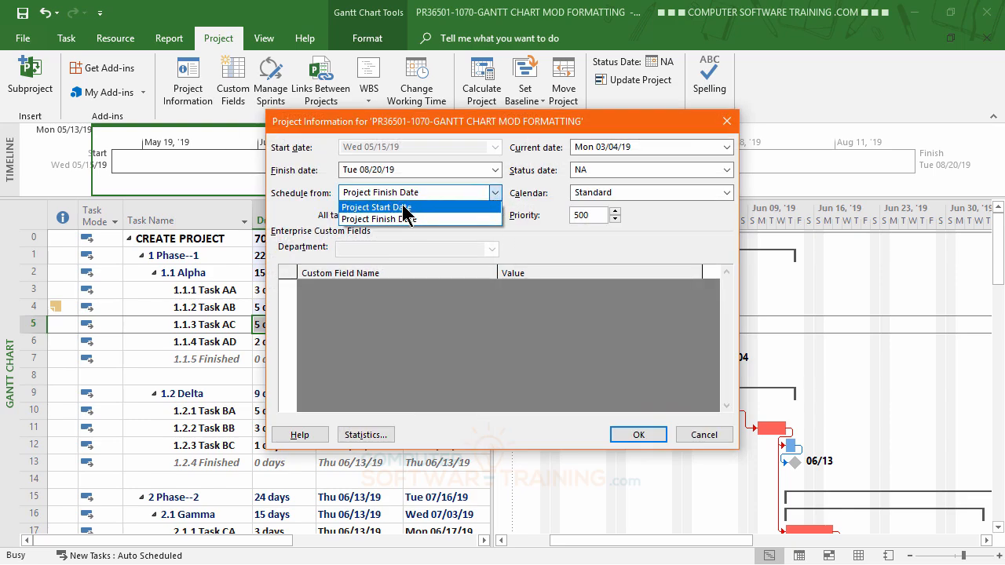
pyautogui.click(403, 207)
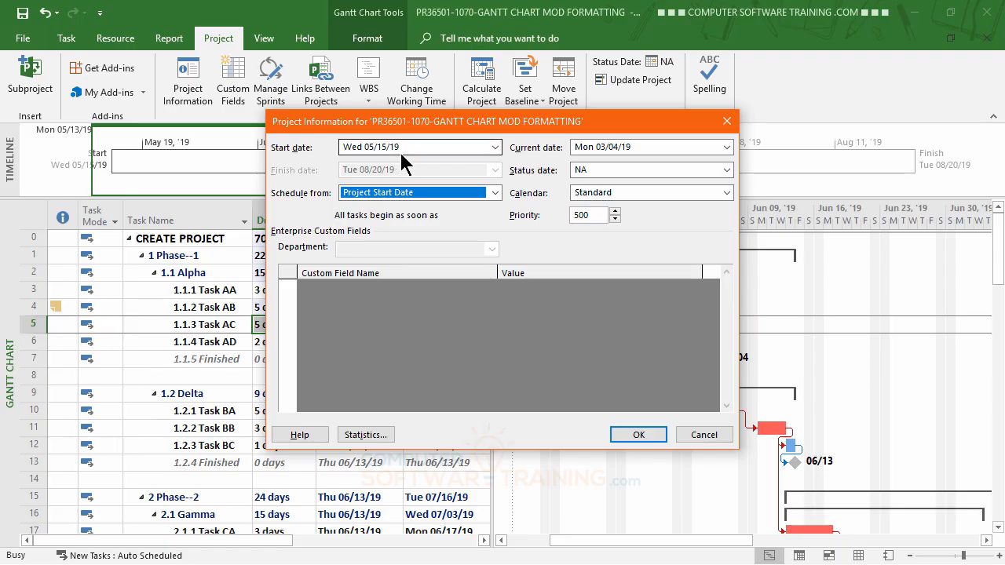
pyautogui.click(635, 437)
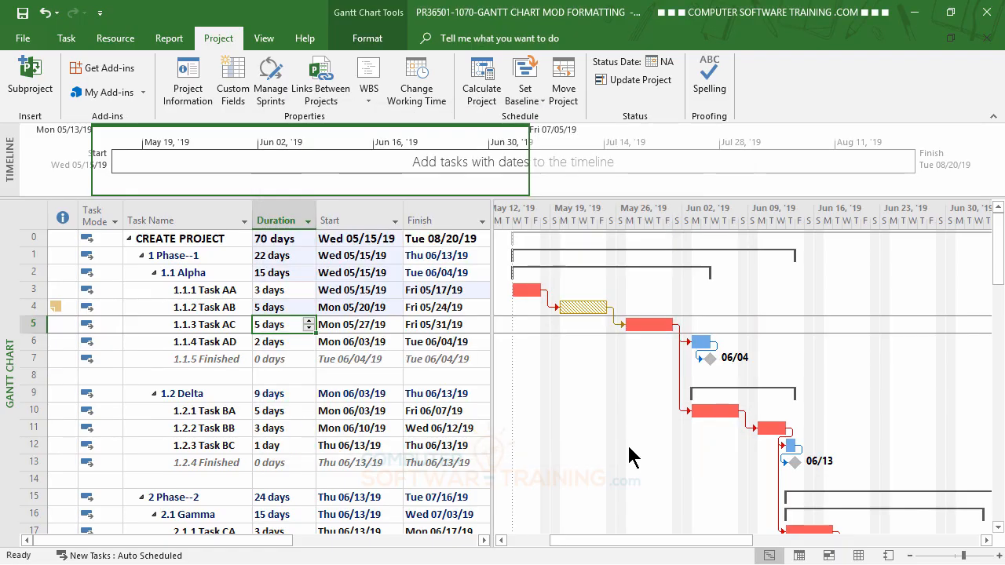
# - Set the duration of Task BA in the Delta group to 9 days
pyautogui.click(280, 343)
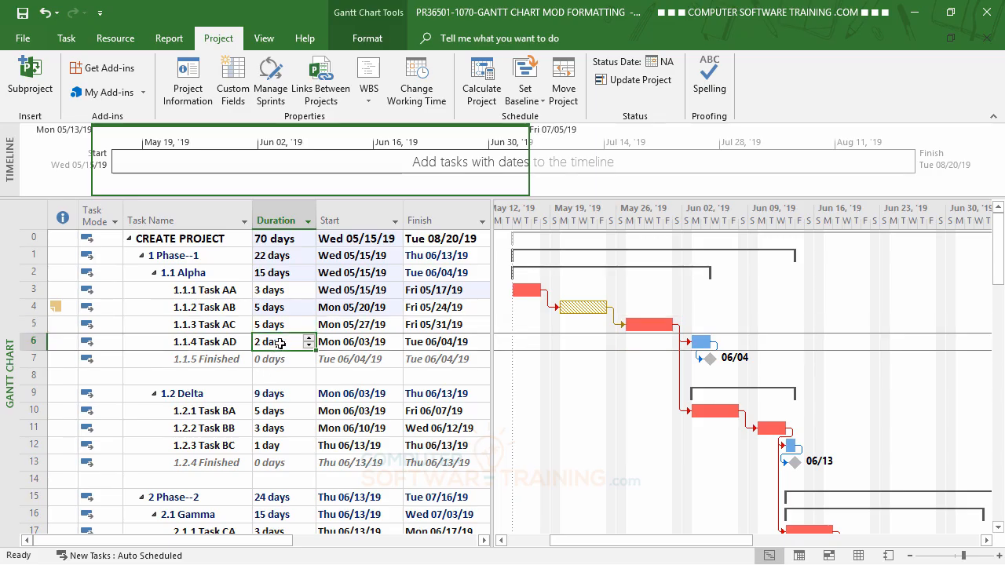
pyautogui.click(273, 407)
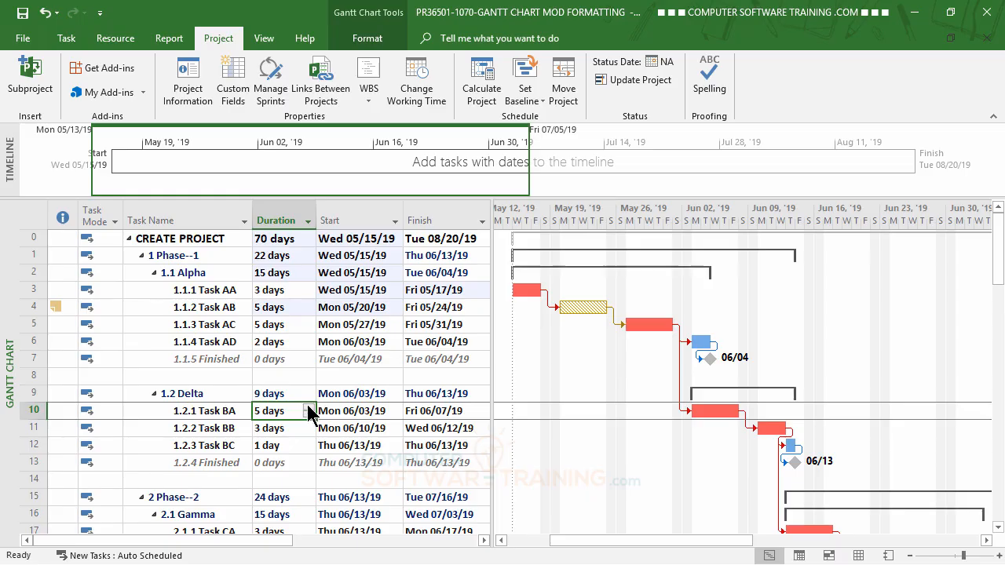
pyautogui.click(308, 406)
pyautogui.click(308, 406)
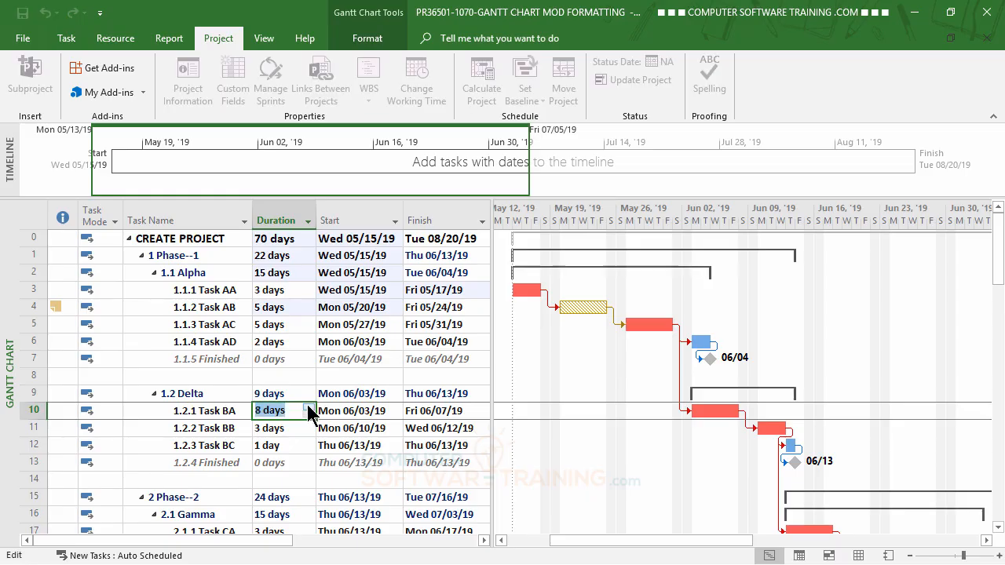
pyautogui.click(308, 405)
pyautogui.press('Return')
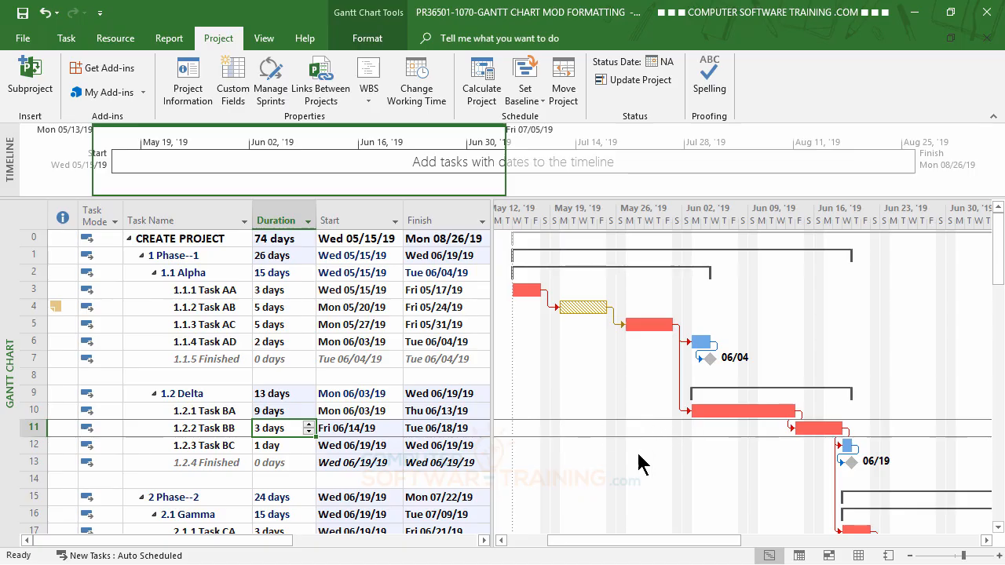
# - Inactivate Task AC in the Alpha group to test its effect on the schedule, and reactivate it
pyautogui.scroll(-3, 638, 463)
pyautogui.scroll(2, 637, 463)
pyautogui.scroll(1, 638, 464)
pyautogui.click(203, 324)
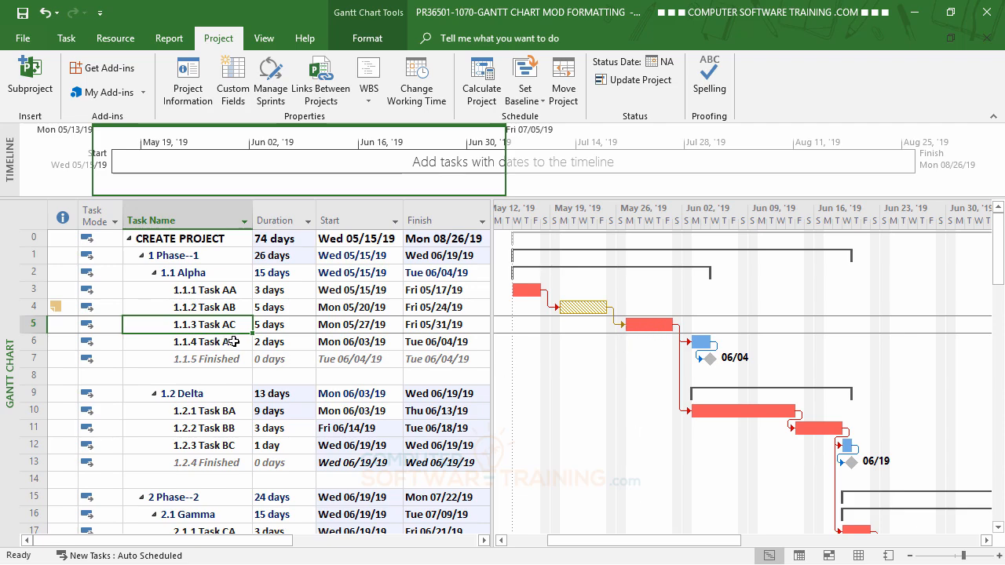
pyautogui.click(67, 39)
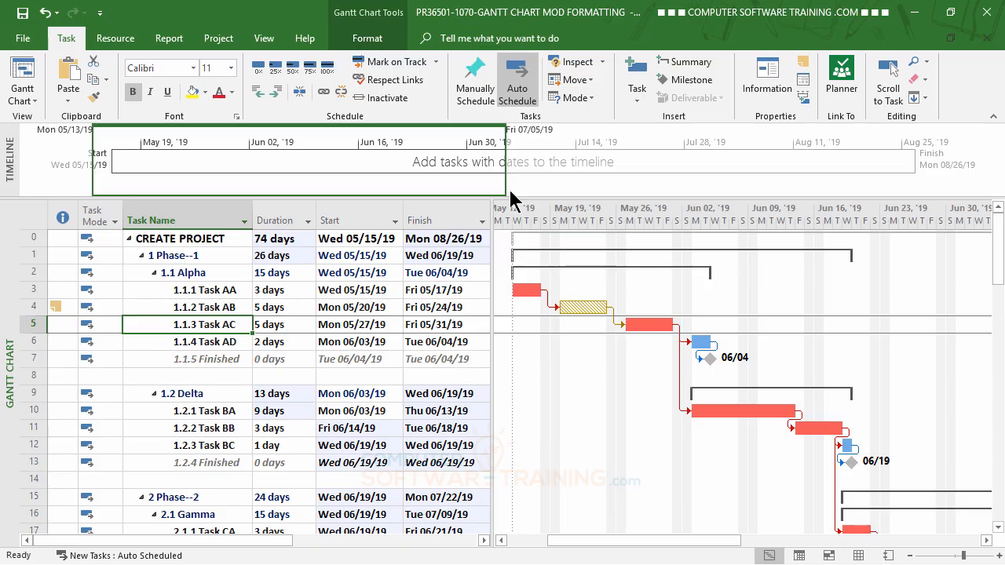
pyautogui.click(384, 101)
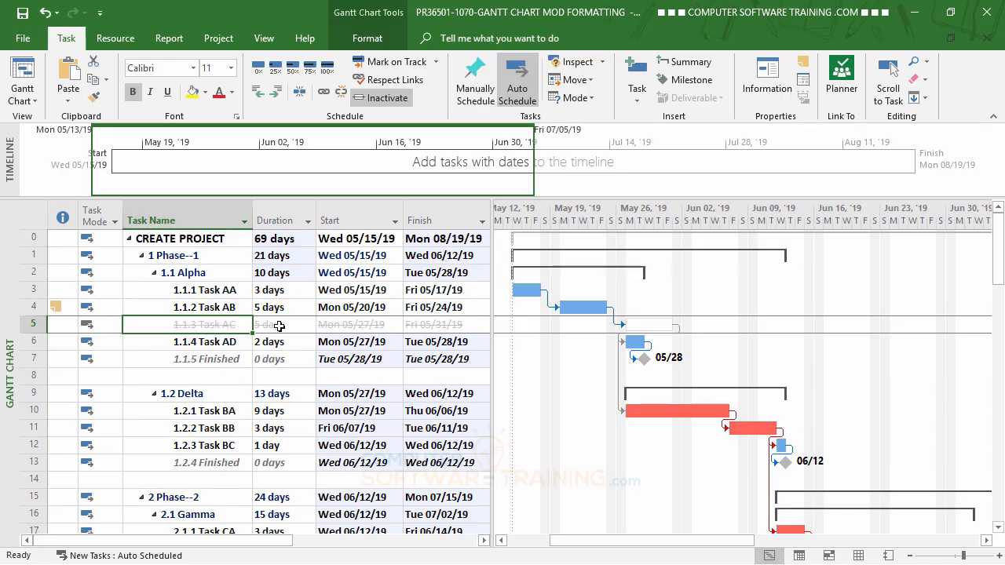
pyautogui.click(383, 102)
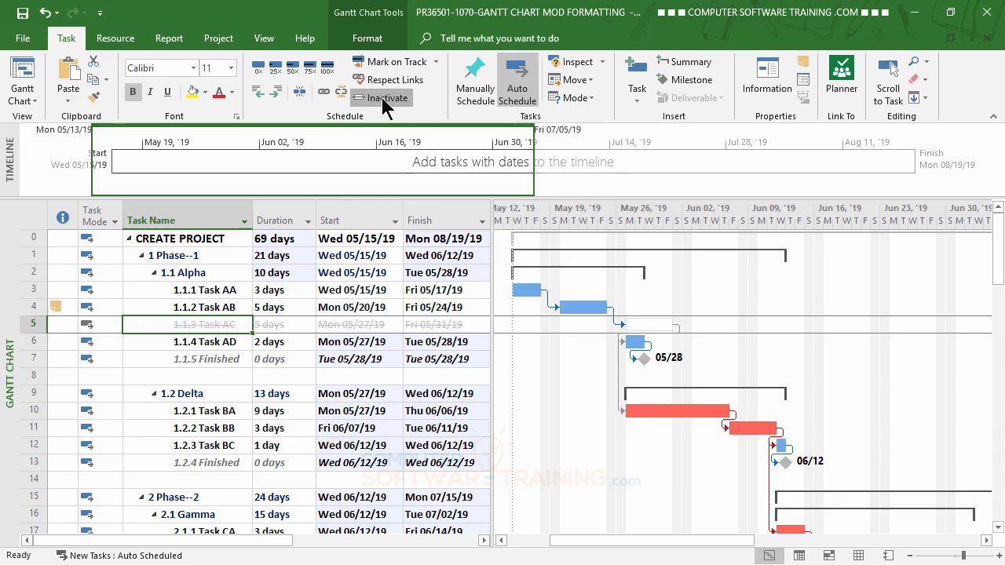
# - Inactivate Task CA in the Gamma group of Phase--2 as a test, and reactivate it
pyautogui.scroll(-4, 704, 516)
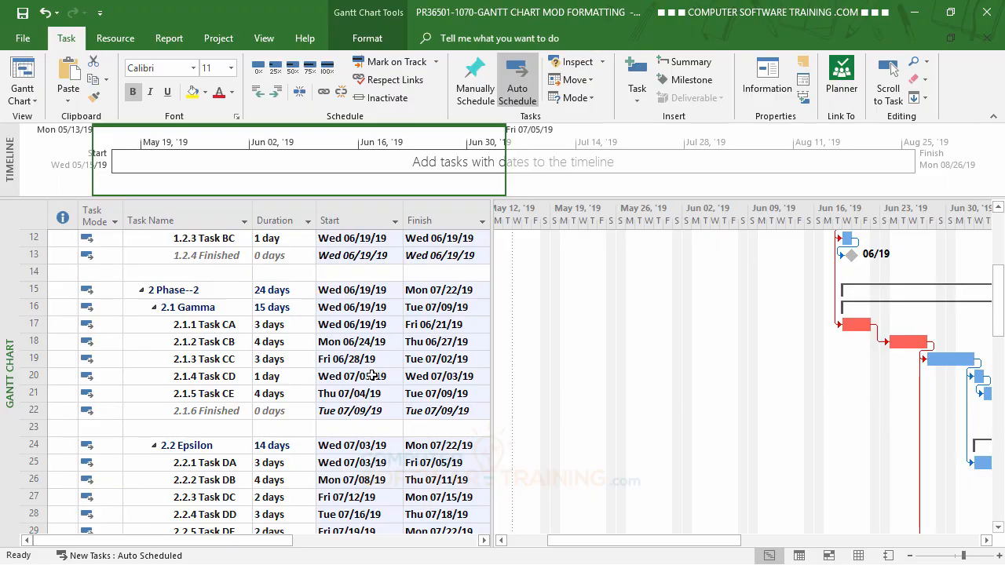
pyautogui.click(211, 323)
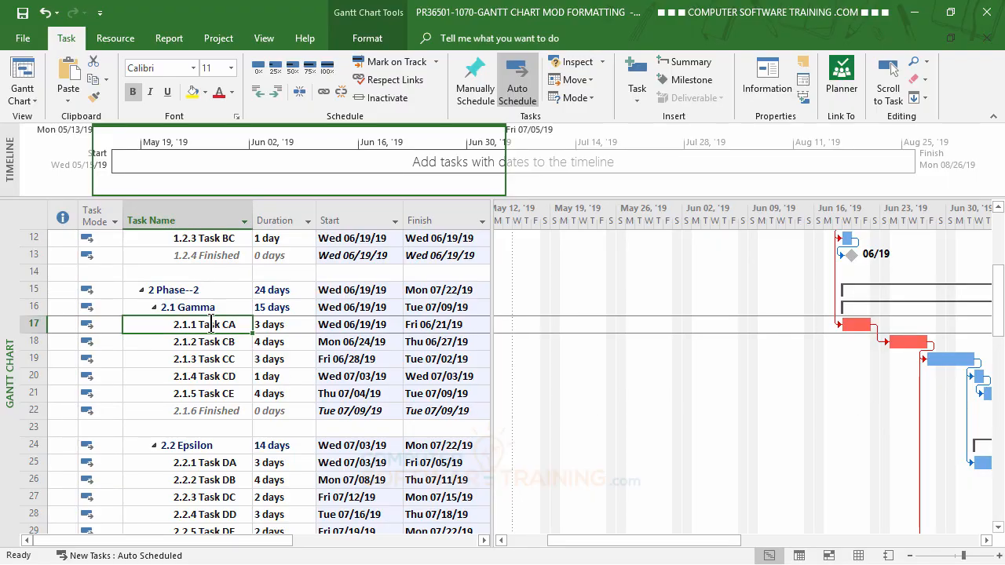
pyautogui.click(378, 100)
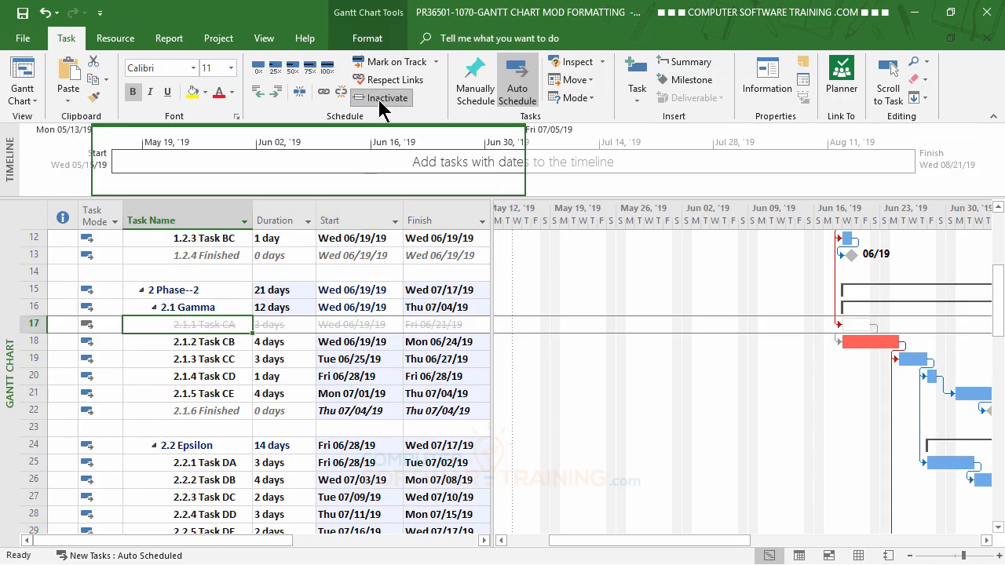
pyautogui.click(379, 100)
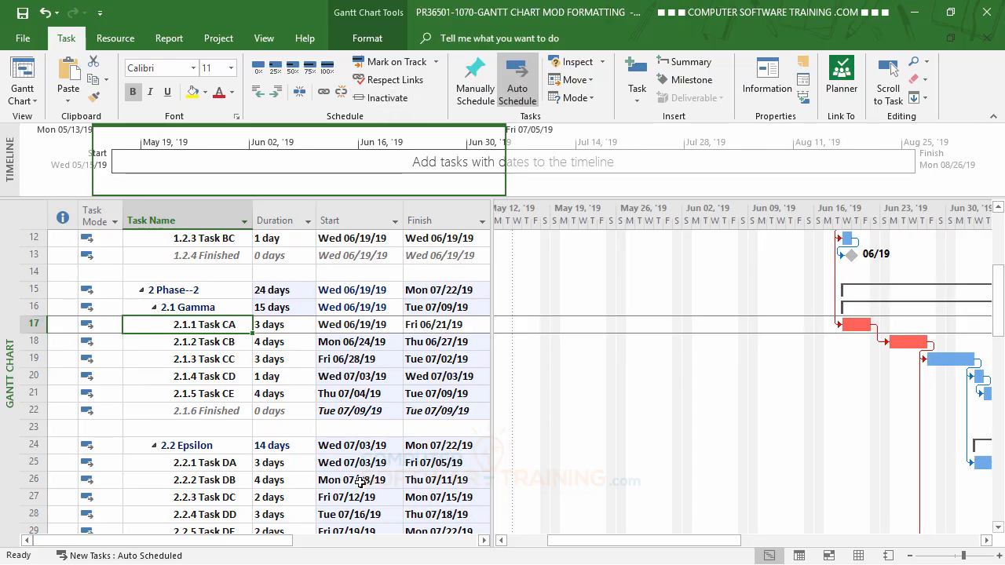
# - Inactivate Task FB in the Beta group of Phase--4
pyautogui.scroll(-2, 361, 482)
pyautogui.moveTo(601, 544); pyautogui.dragTo(681, 554)
pyautogui.scroll(-3, 357, 423)
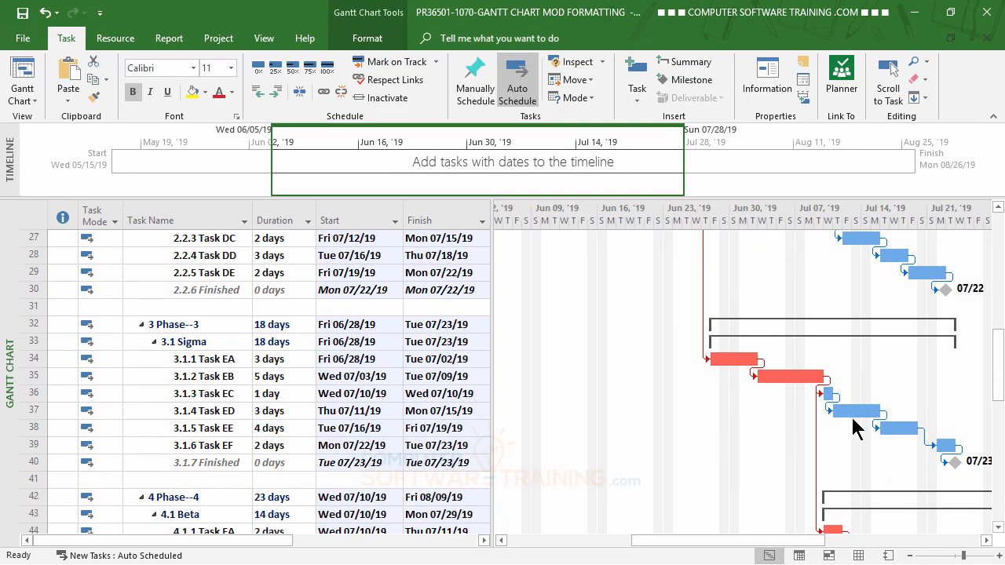
pyautogui.scroll(-3, 263, 407)
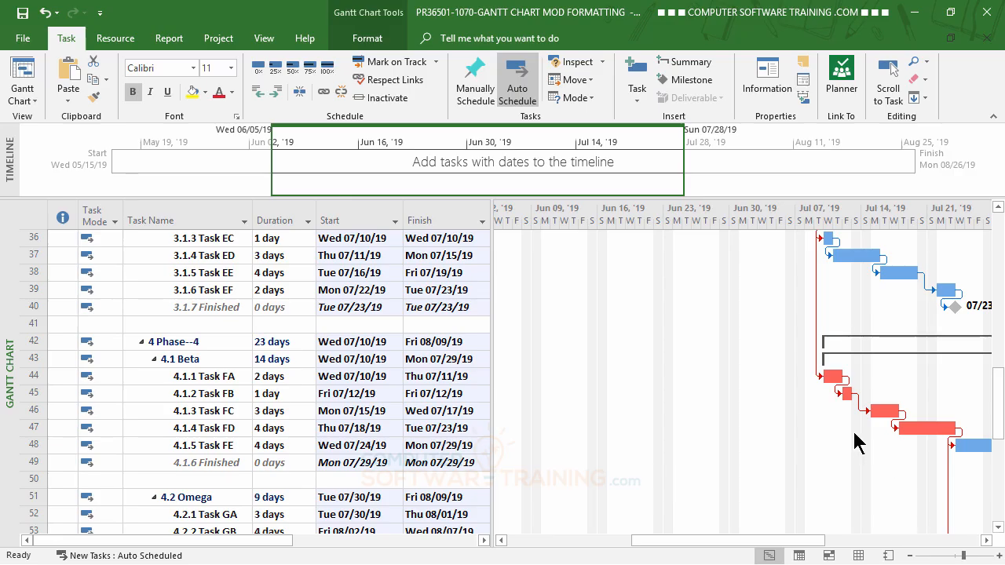
pyautogui.click(237, 394)
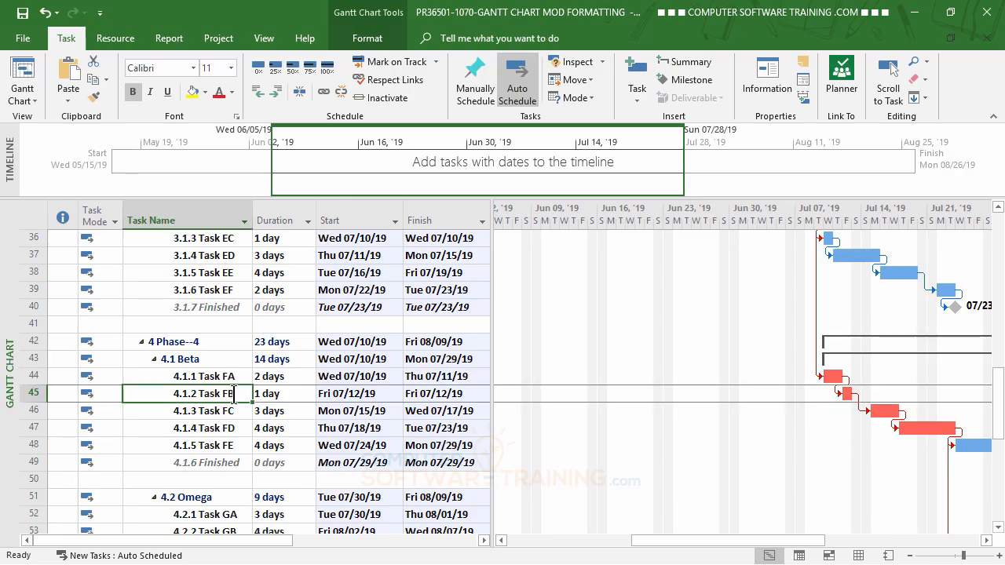
pyautogui.click(385, 98)
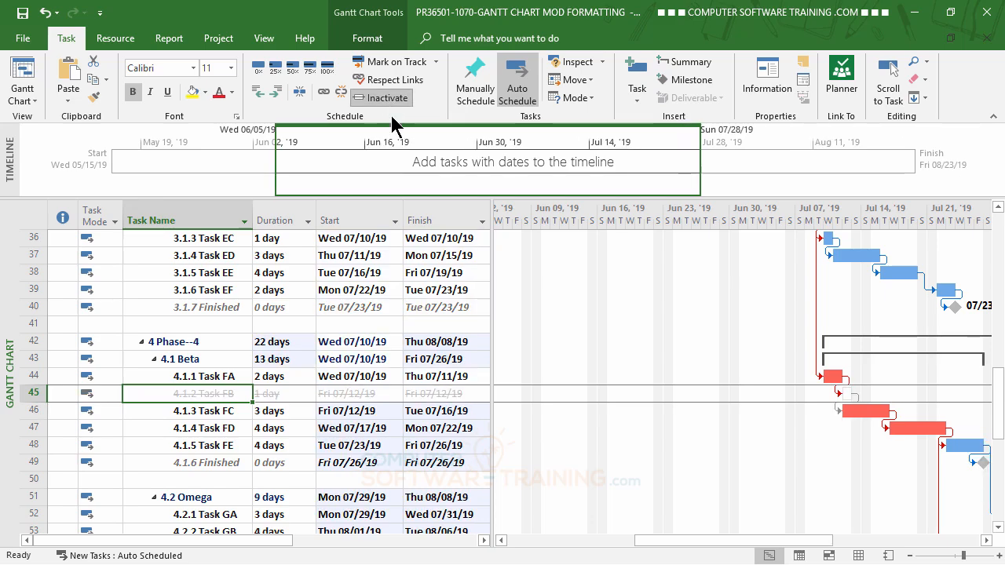
# - Inactivate Task HA in the Kappa group of Phase--5
pyautogui.scroll(12, 419, 410)
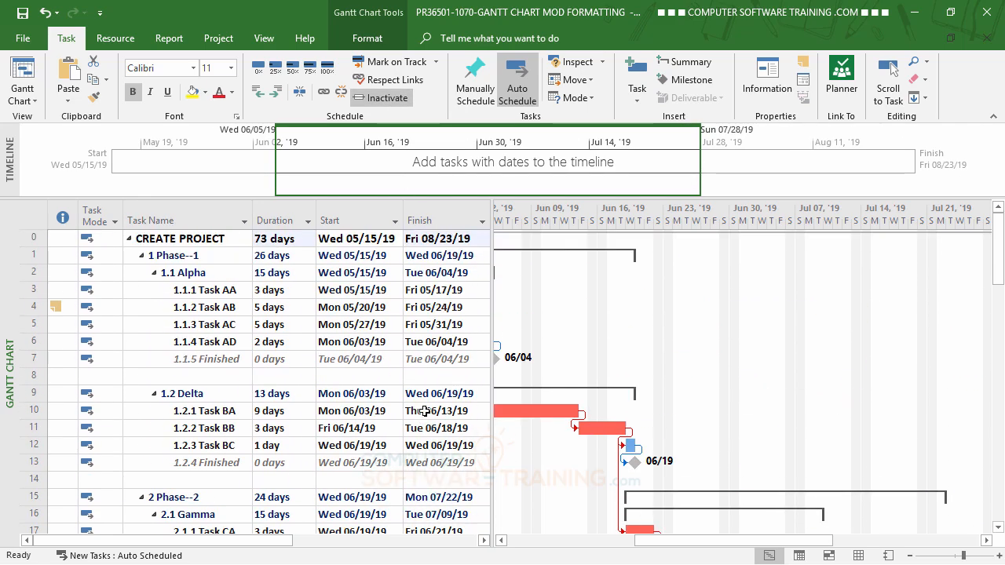
pyautogui.scroll(-11, 424, 411)
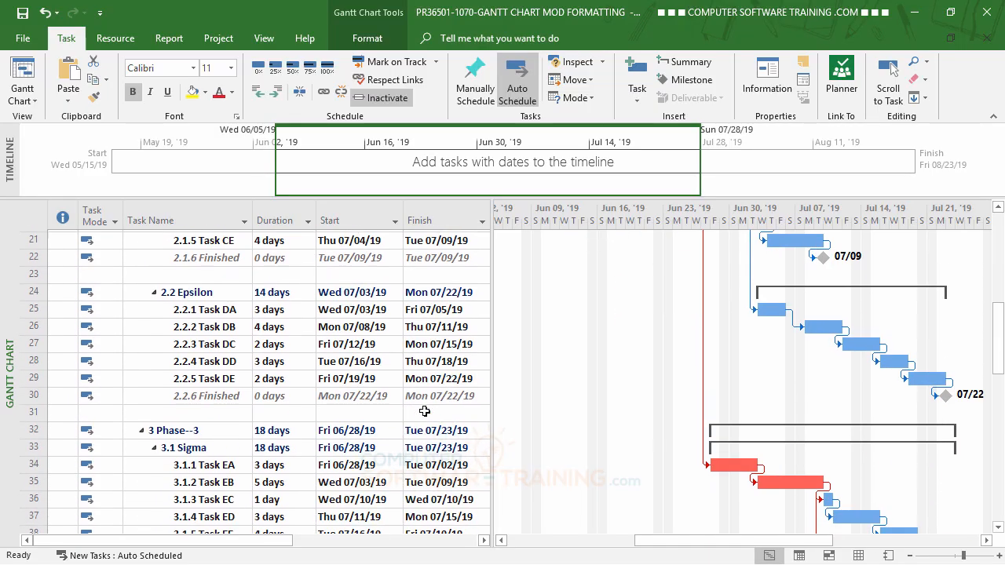
pyautogui.scroll(-3, 424, 410)
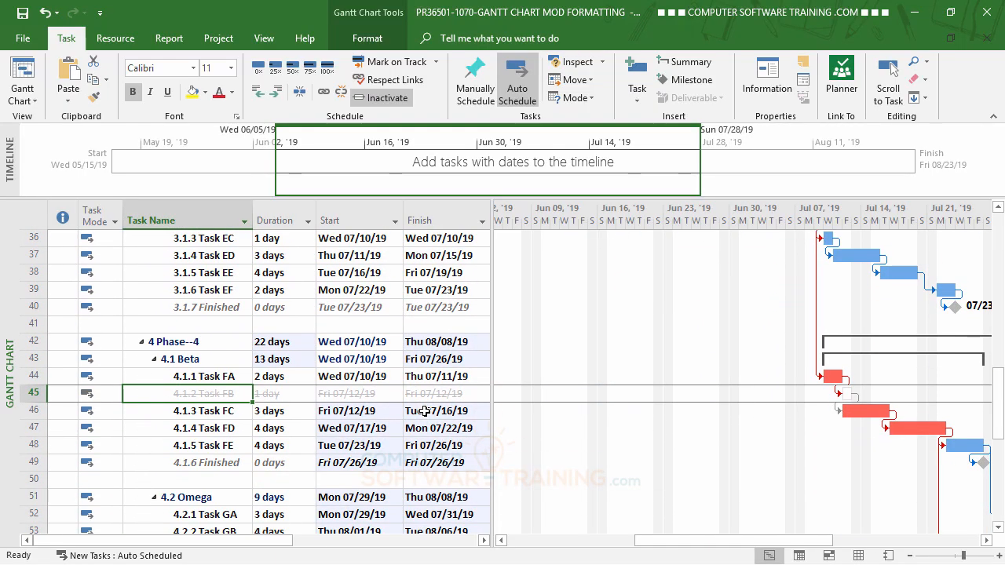
pyautogui.scroll(-1, 423, 411)
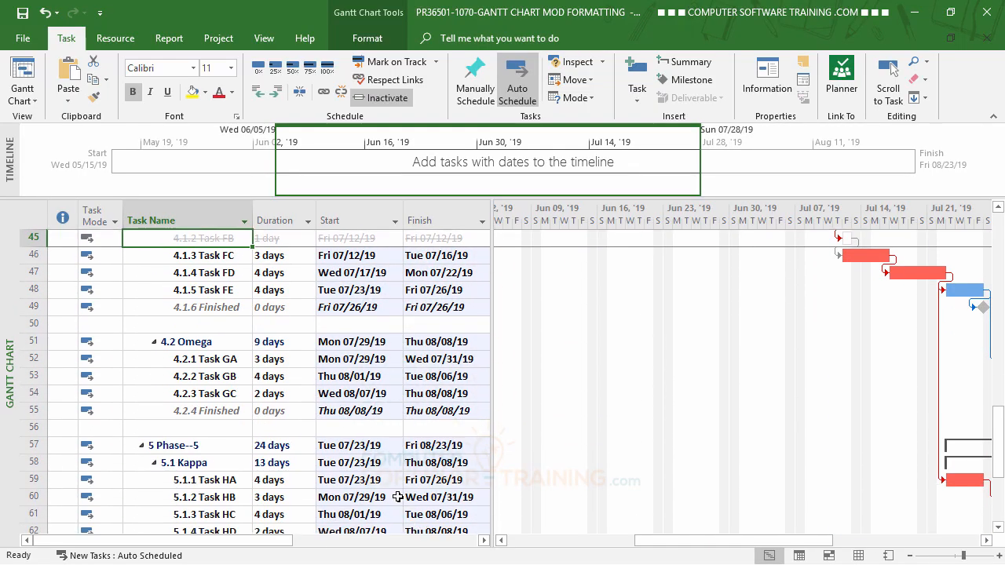
pyautogui.click(202, 480)
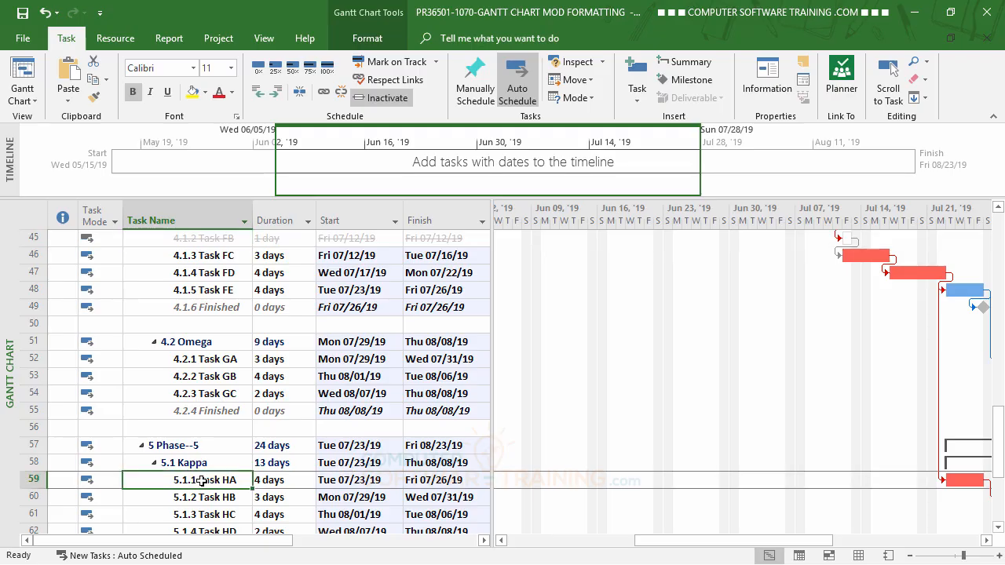
pyautogui.click(380, 98)
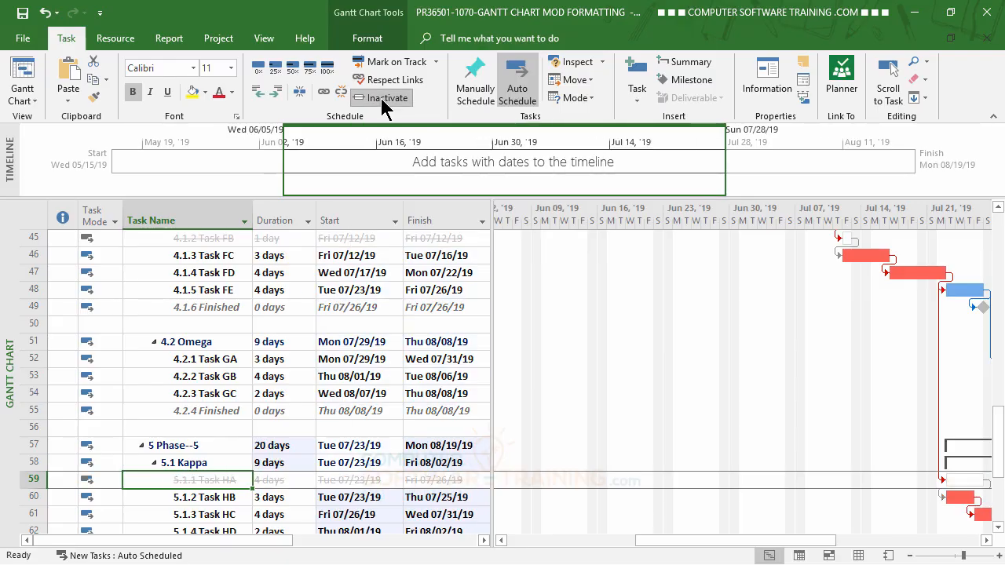
# - Reactivate the inactive tasks, Task FB in the Beta group and Task HA in the Kappa group
pyautogui.scroll(15, 421, 444)
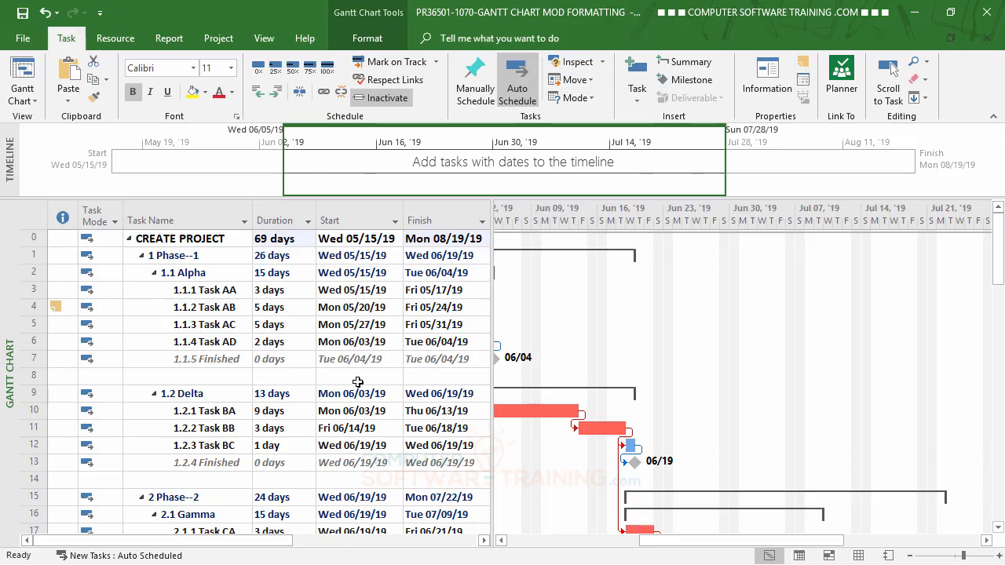
pyautogui.scroll(-8, 357, 382)
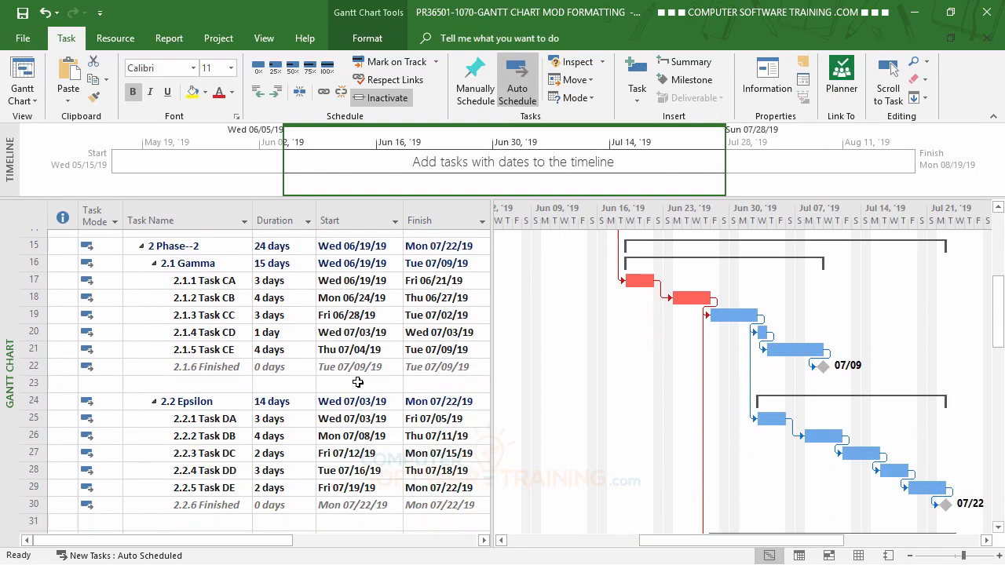
pyautogui.scroll(-5, 357, 383)
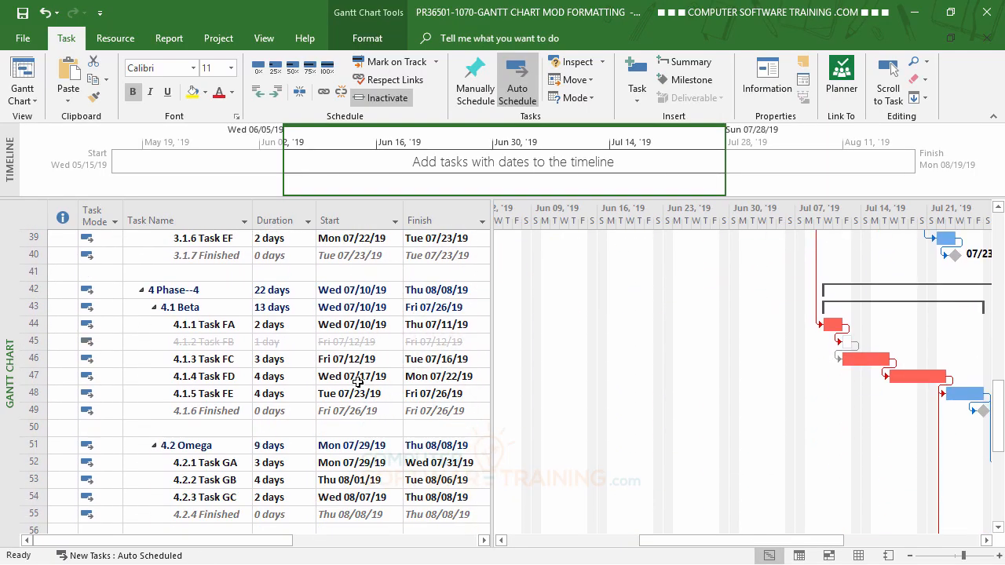
pyautogui.click(216, 346)
pyautogui.click(395, 98)
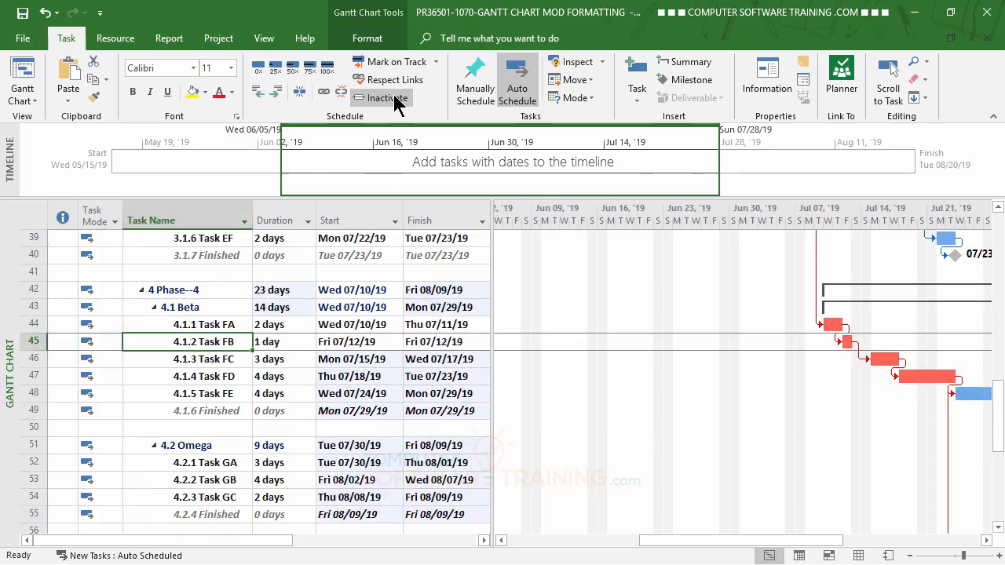
pyautogui.scroll(-3, 331, 432)
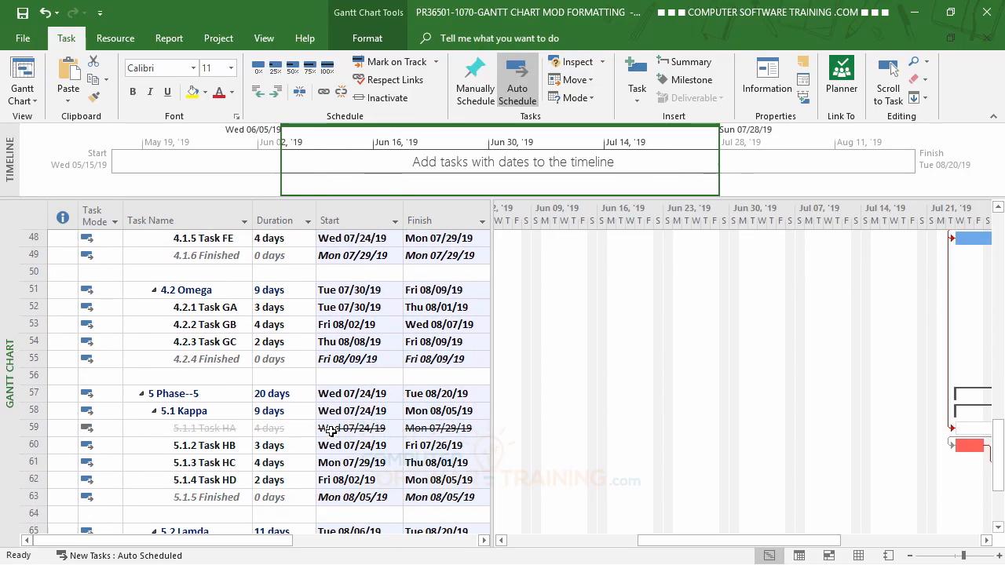
pyautogui.click(206, 428)
pyautogui.click(381, 100)
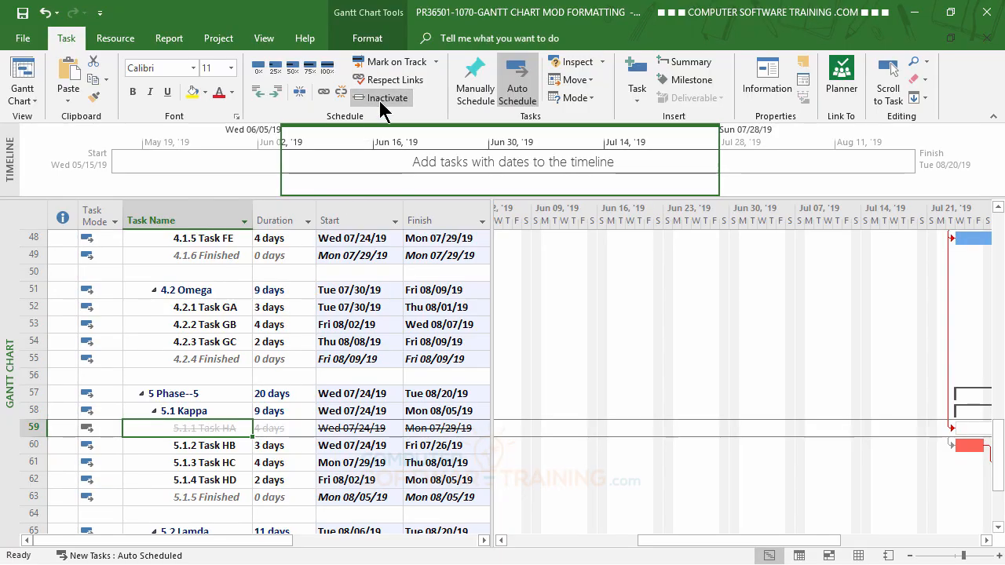
# - Set a lag of -1d on the Finish-to-Start dependency from Task AB to Task AC on the Gantt chart
pyautogui.scroll(8, 366, 386)
pyautogui.scroll(8, 366, 386)
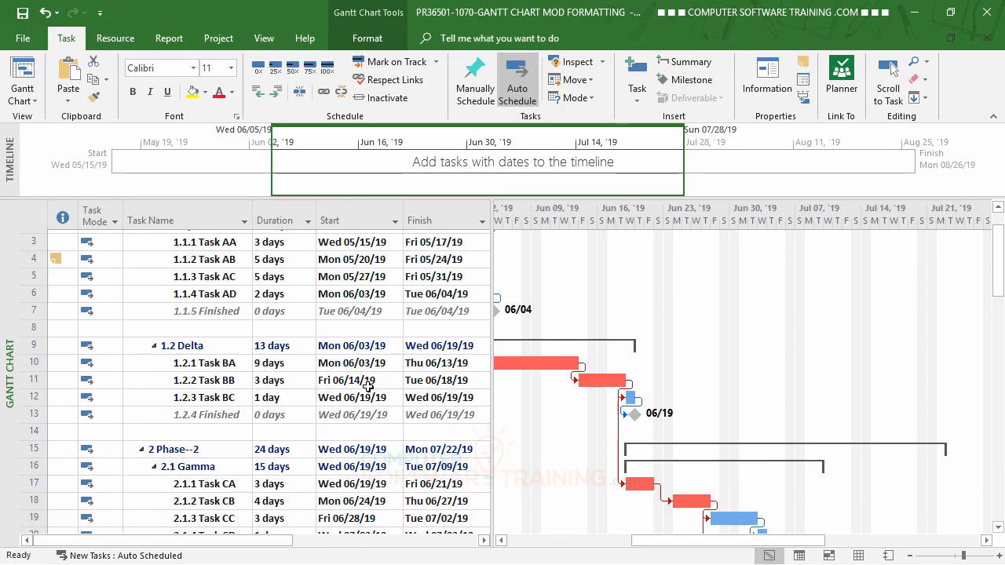
pyautogui.moveTo(696, 549); pyautogui.dragTo(616, 553)
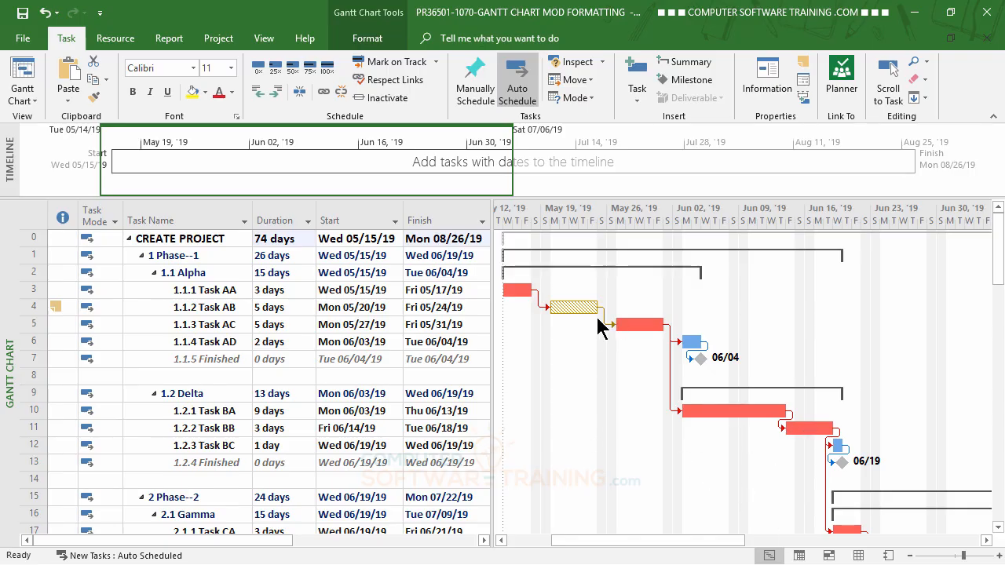
pyautogui.click(210, 324)
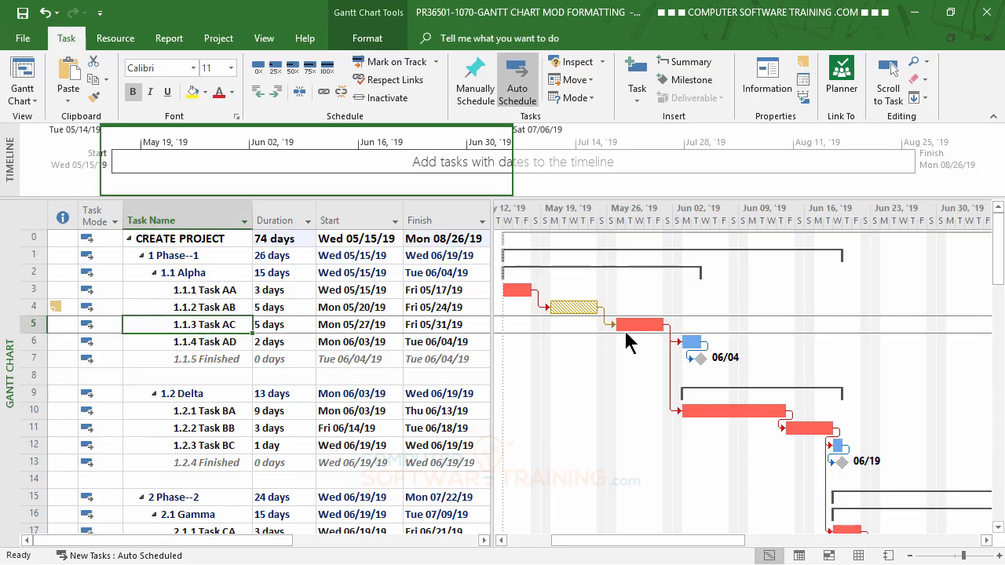
pyautogui.moveTo(615, 327)
pyautogui.doubleClick(604, 321)
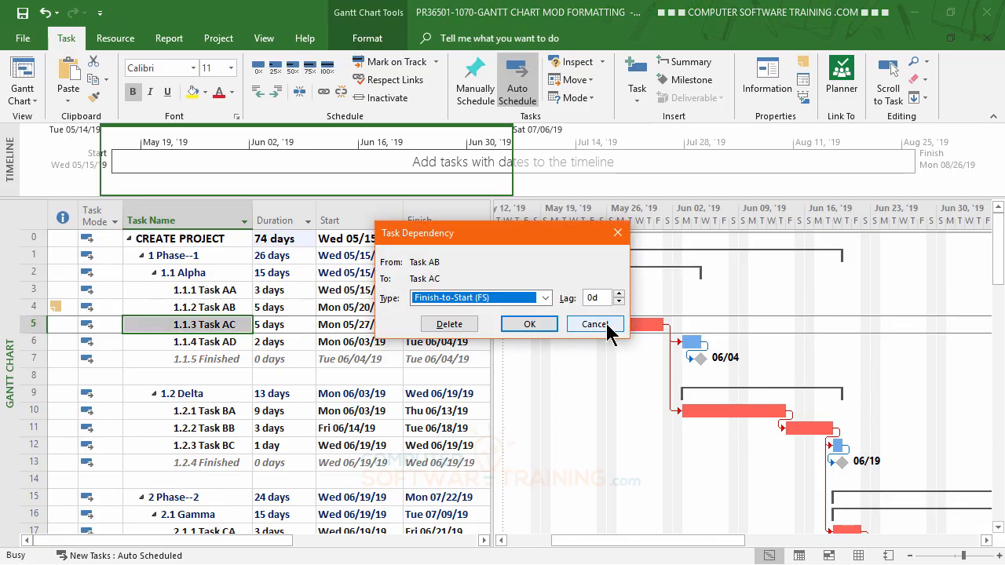
pyautogui.click(619, 302)
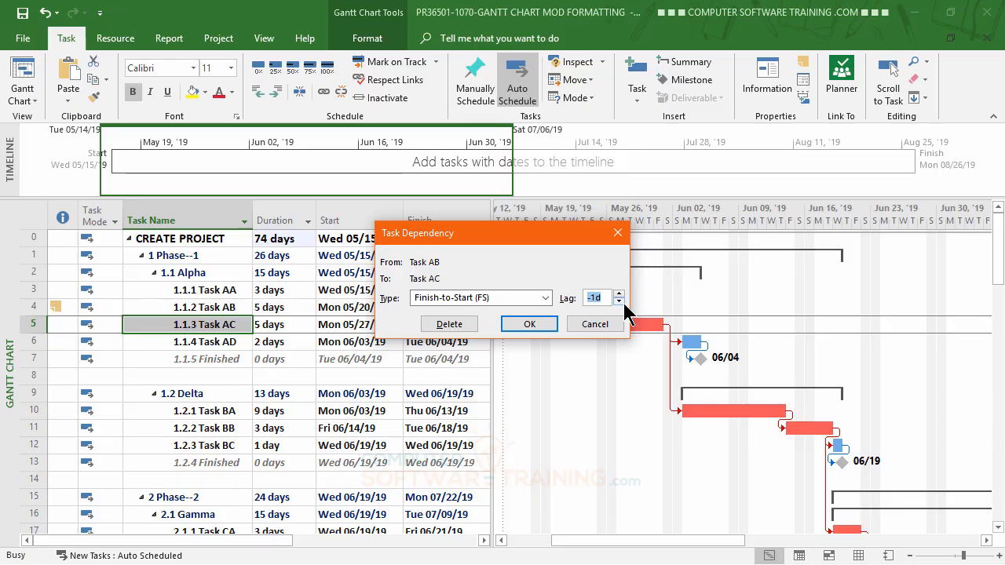
pyautogui.click(528, 325)
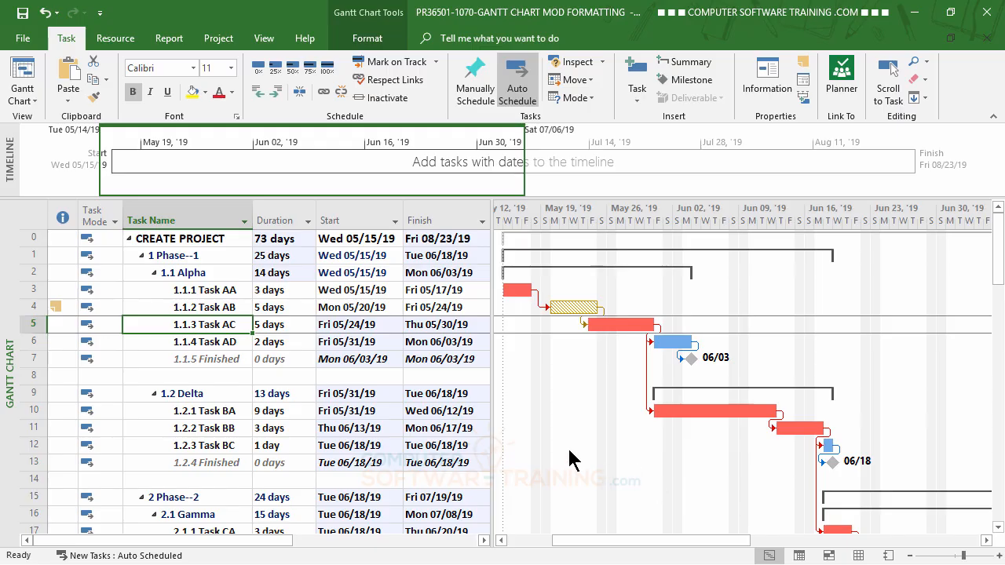
pyautogui.scroll(-2, 569, 460)
pyautogui.scroll(-1, 569, 460)
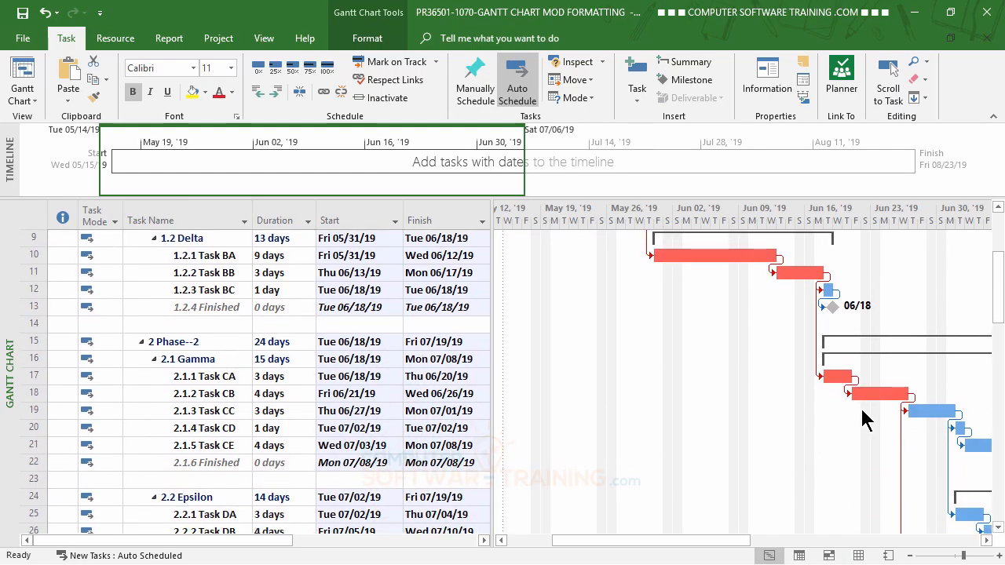
# - Set a lag of -2d on the Finish-to-Start dependency from Task CA to Task CB and check the project finish date
pyautogui.click(270, 396)
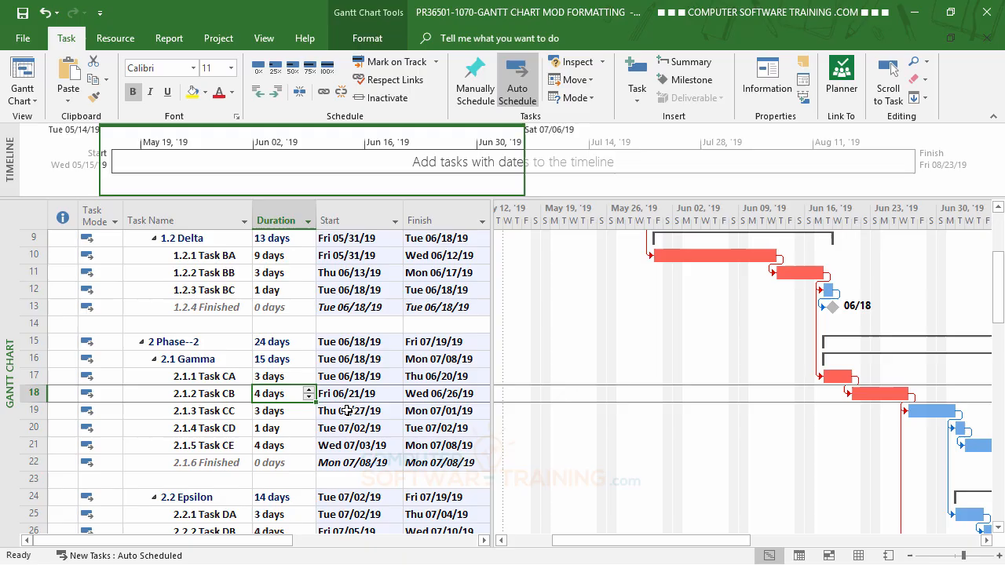
pyautogui.doubleClick(846, 392)
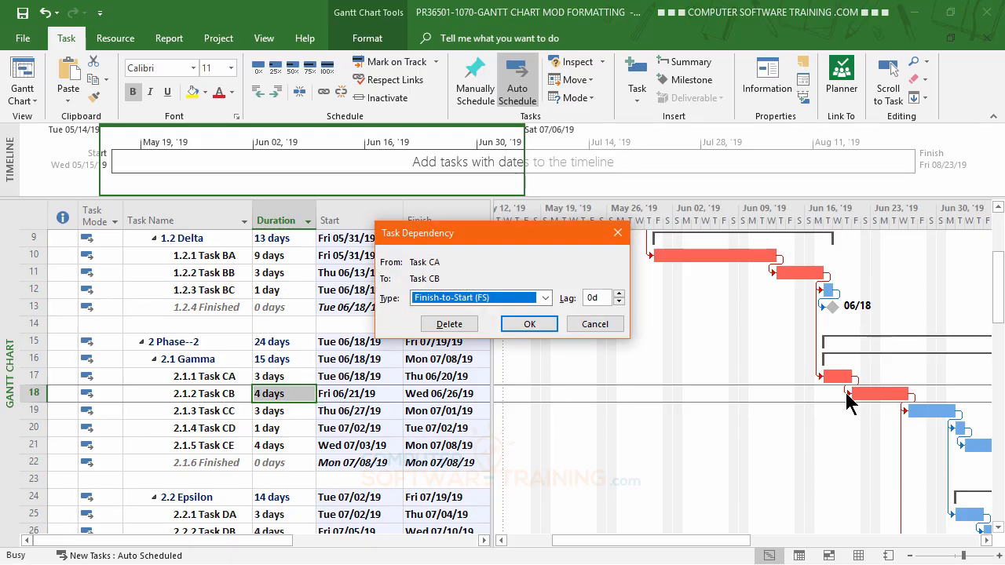
pyautogui.click(618, 302)
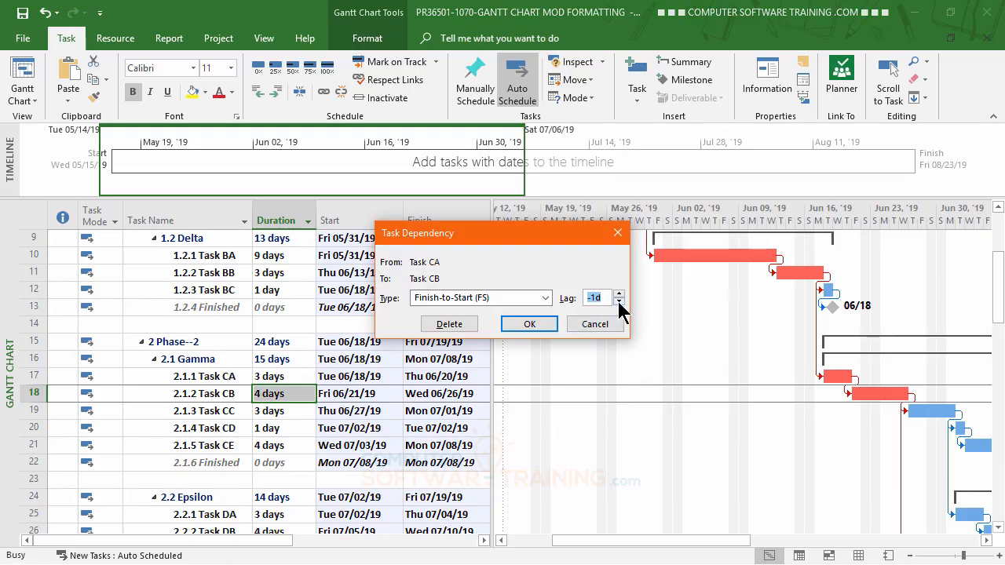
pyautogui.click(537, 326)
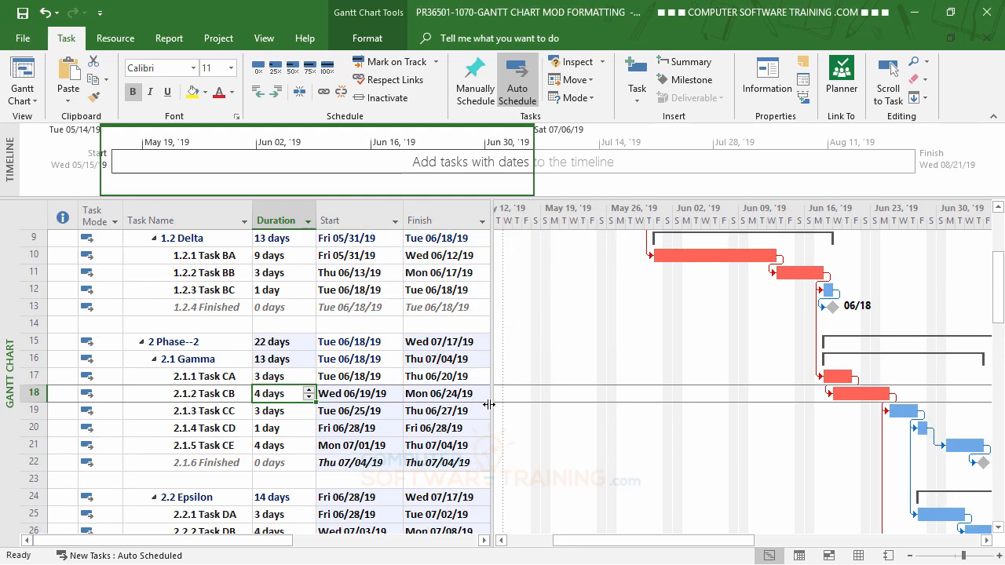
pyautogui.scroll(3, 390, 412)
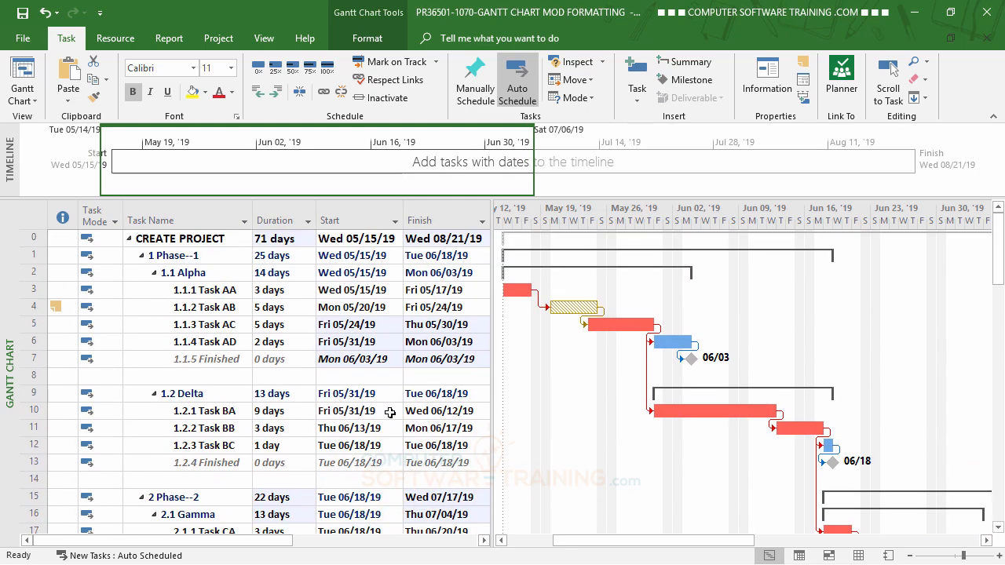
# - Set a lag of -1d on the Finish-to-Start dependency from Task EA to Task EB in Phase--3 and check the project finish date
pyautogui.scroll(-9, 391, 412)
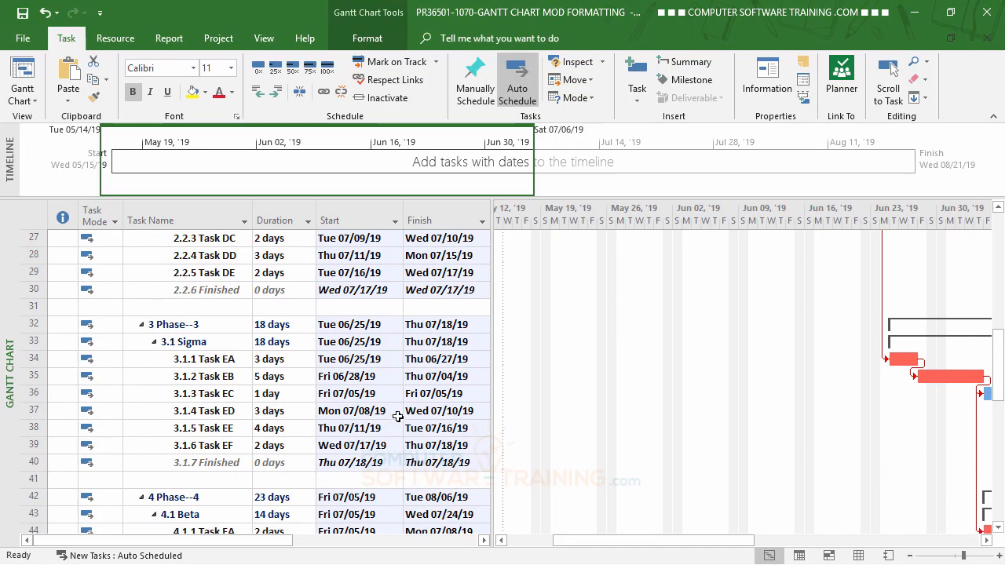
pyautogui.click(301, 374)
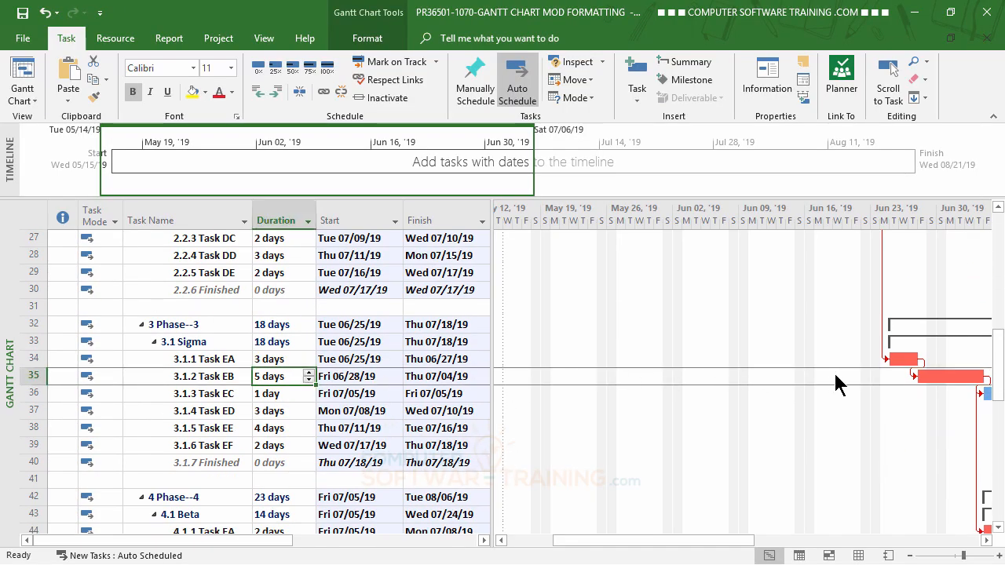
pyautogui.doubleClick(913, 375)
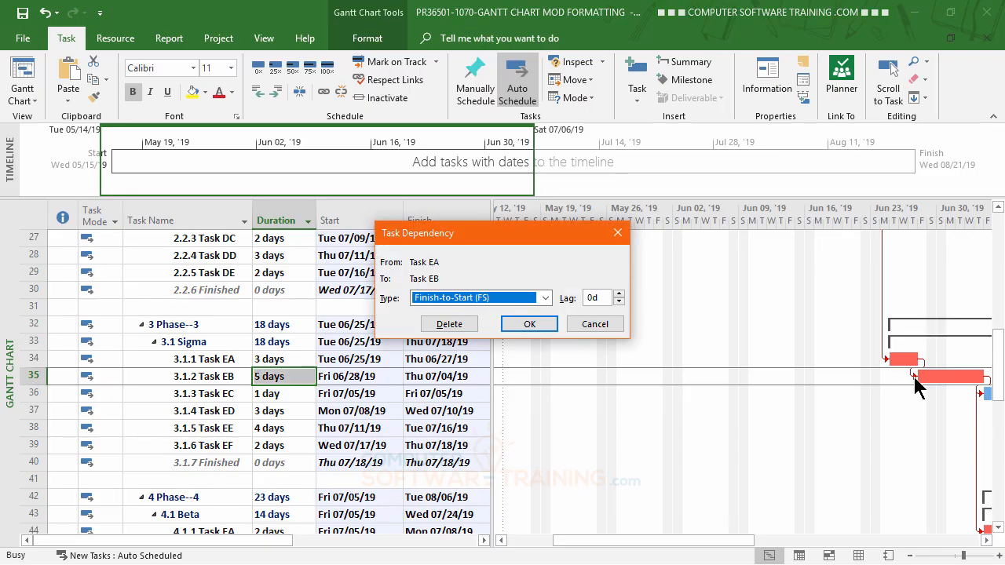
pyautogui.click(619, 301)
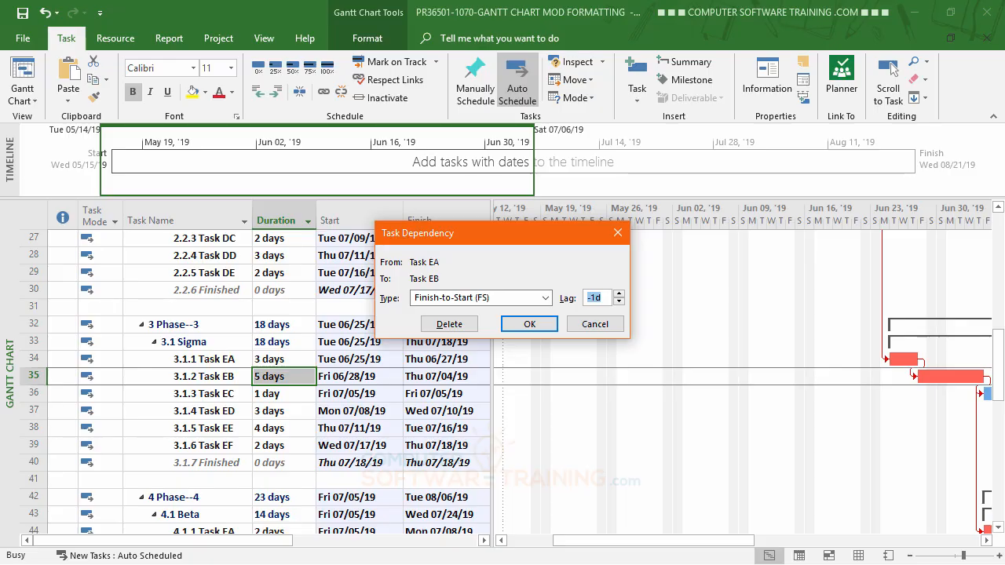
pyautogui.click(529, 324)
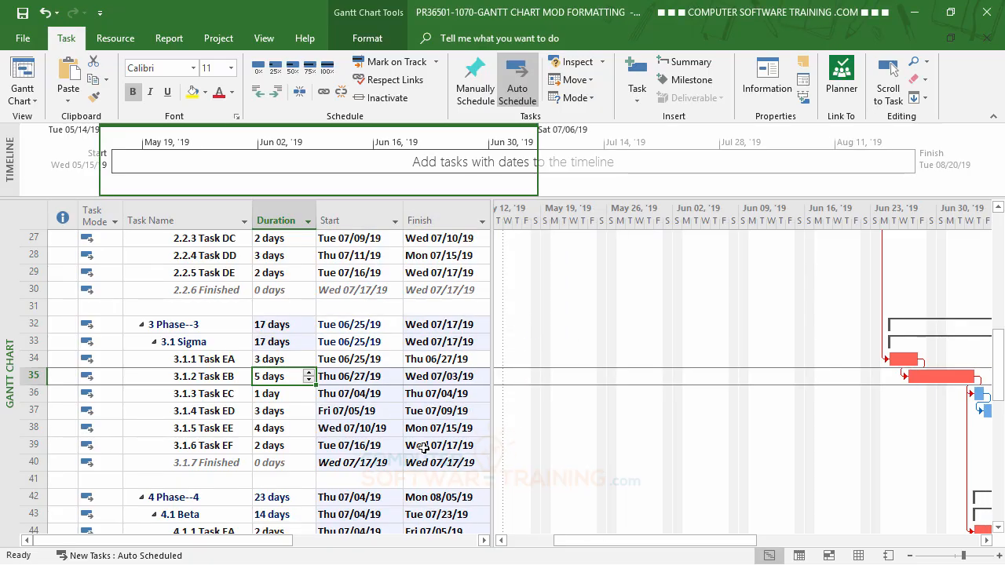
pyautogui.scroll(5, 424, 448)
pyautogui.scroll(4, 423, 448)
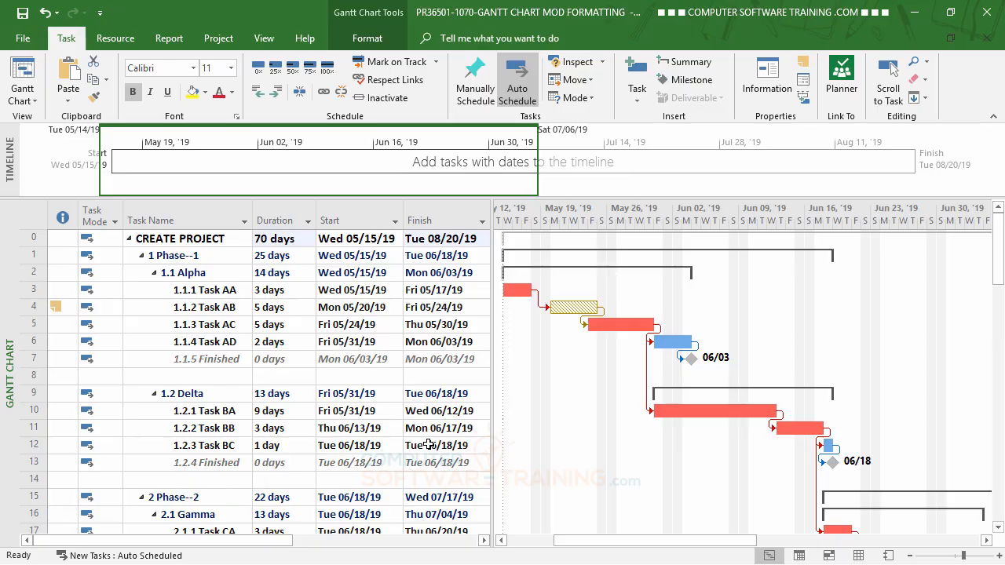
pyautogui.scroll(-3, 423, 393)
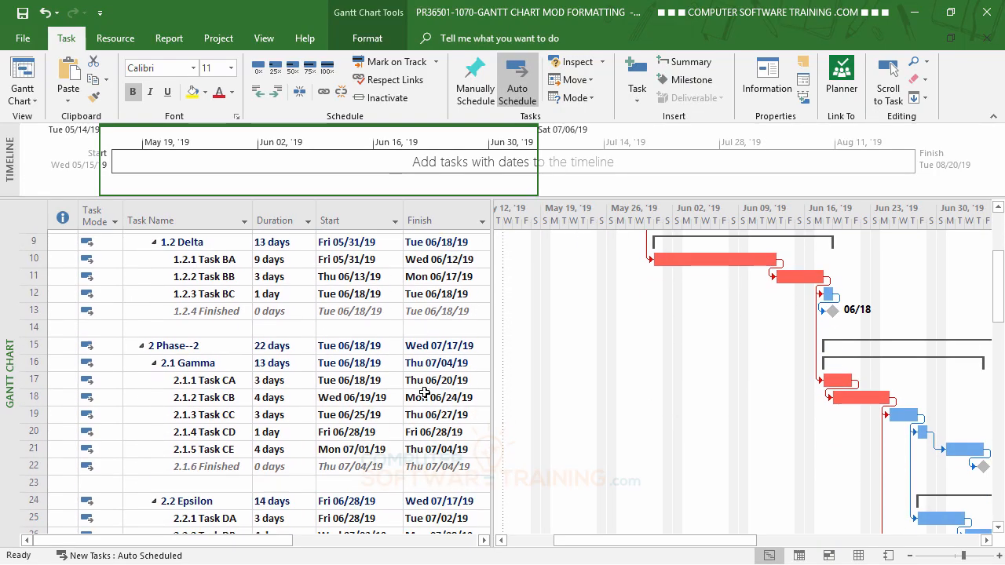
pyautogui.scroll(-8, 423, 392)
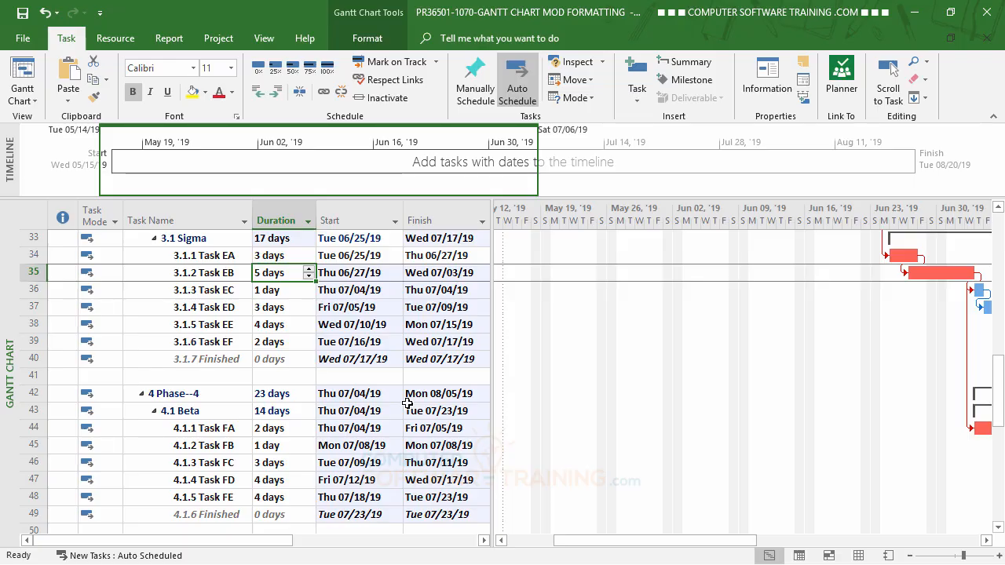
pyautogui.scroll(11, 409, 407)
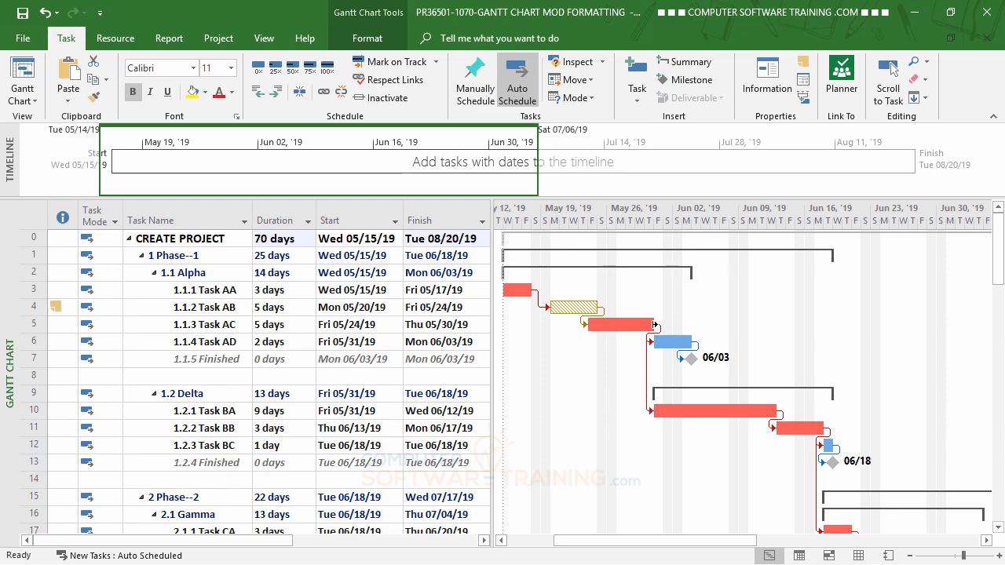
# - Extend Task AC's bar on the Gantt chart to a duration of 6 days
pyautogui.moveTo(656, 325); pyautogui.dragTo(656, 324)
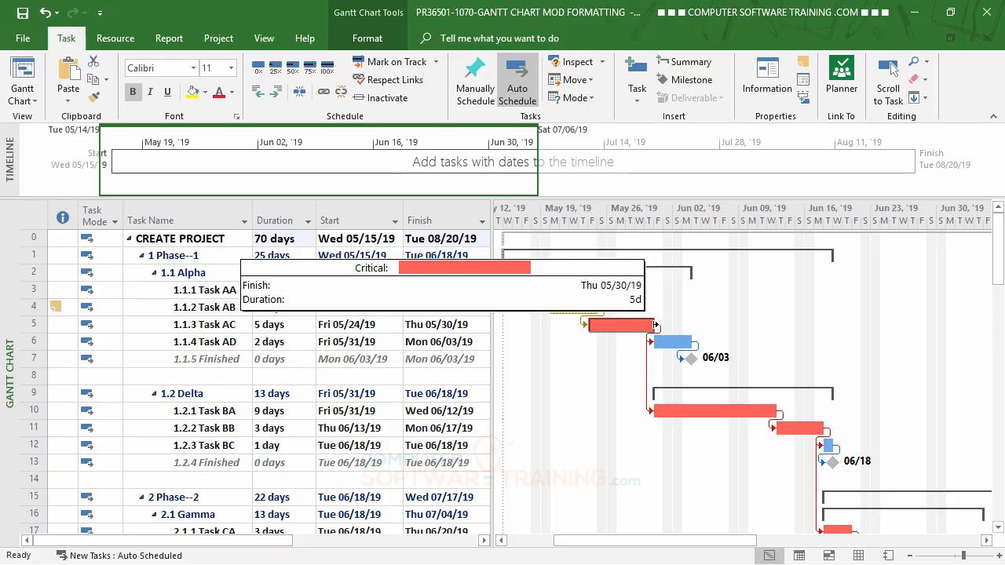
pyautogui.moveTo(656, 324); pyautogui.dragTo(658, 324)
pyautogui.moveTo(657, 325); pyautogui.dragTo(664, 324)
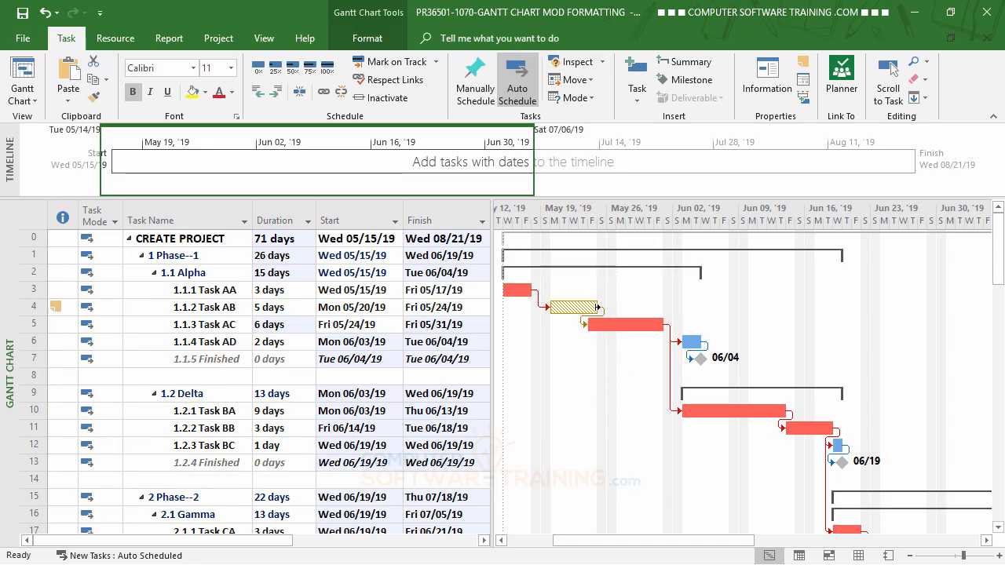
# - Shorten Task AB's bar on the Gantt chart to a duration of 3 days
pyautogui.moveTo(597, 307); pyautogui.dragTo(597, 306)
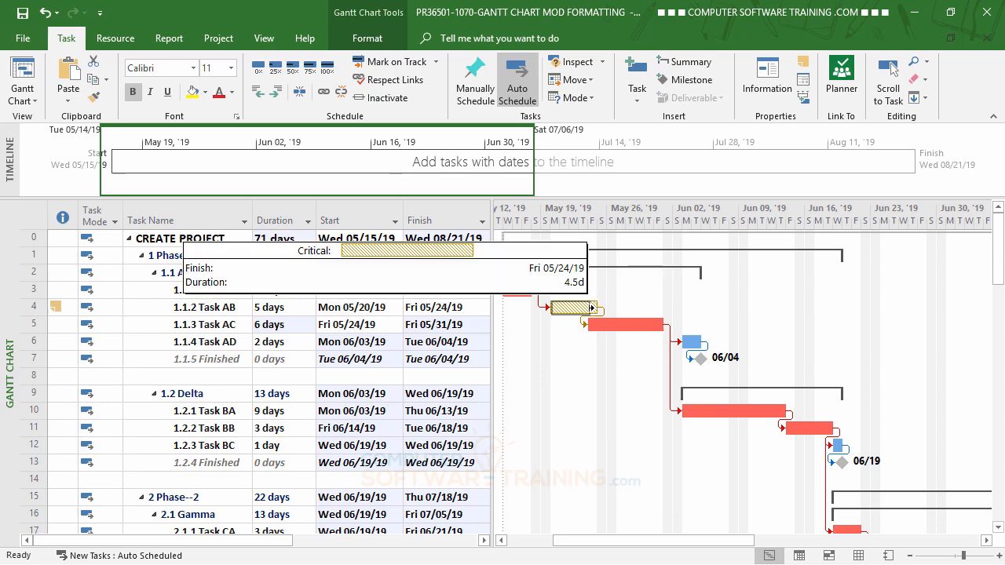
pyautogui.moveTo(591, 307); pyautogui.dragTo(584, 307)
pyautogui.moveTo(580, 307); pyautogui.dragTo(581, 307)
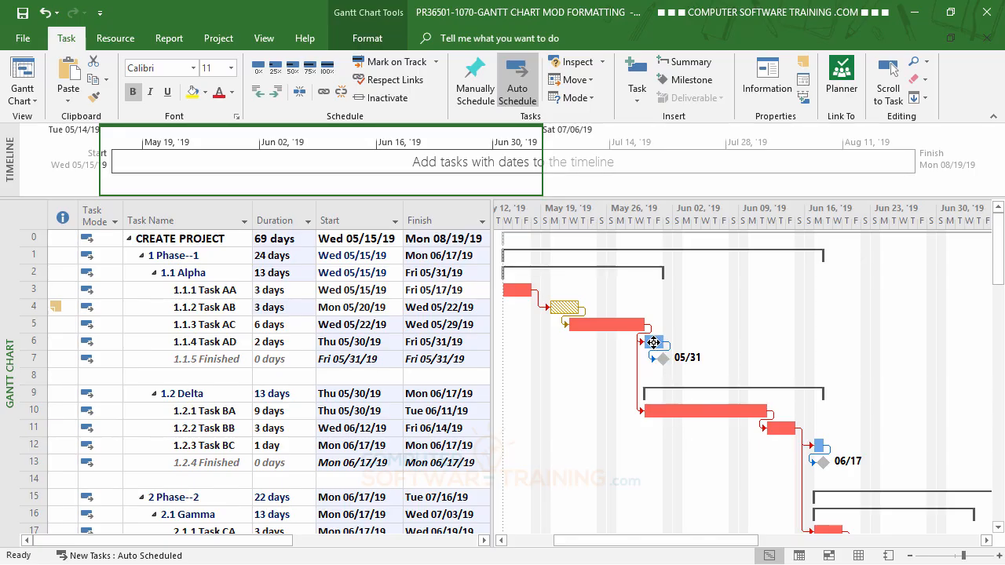
# - Move Task AD's bar on the Gantt chart to start on Tue Jun 04, '19, keeping its link to Task AC
pyautogui.moveTo(653, 342); pyautogui.dragTo(701, 343)
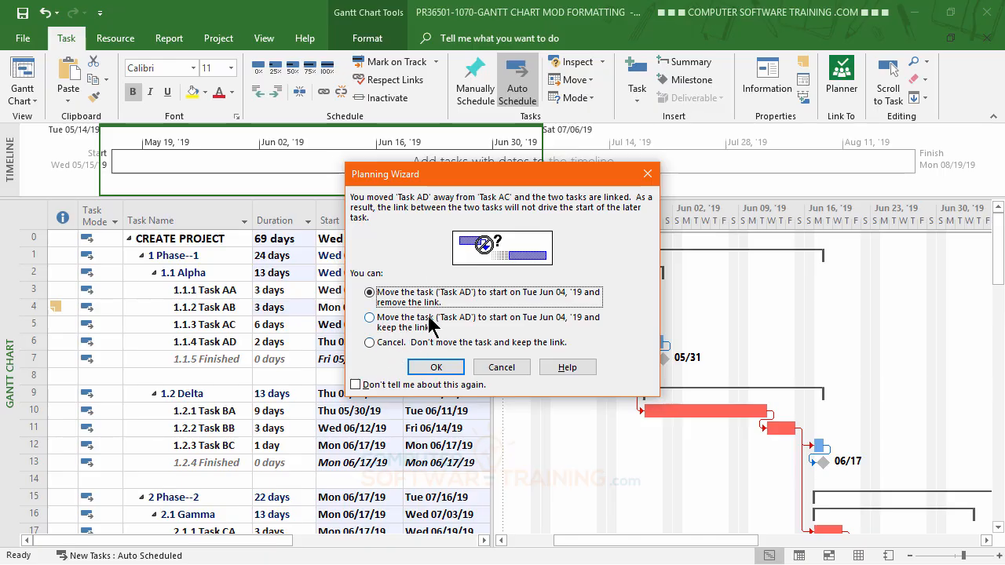
pyautogui.click(370, 319)
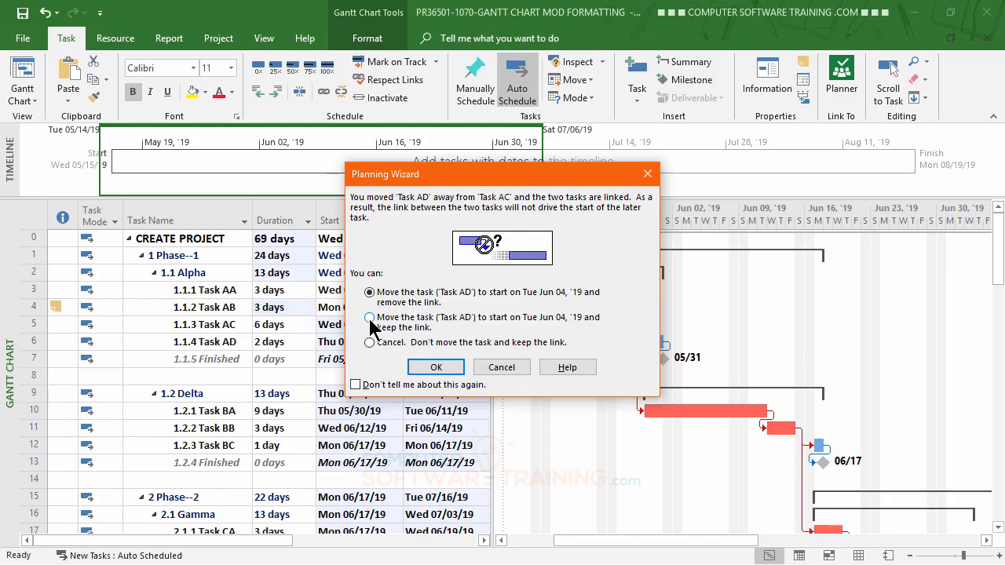
pyautogui.click(441, 376)
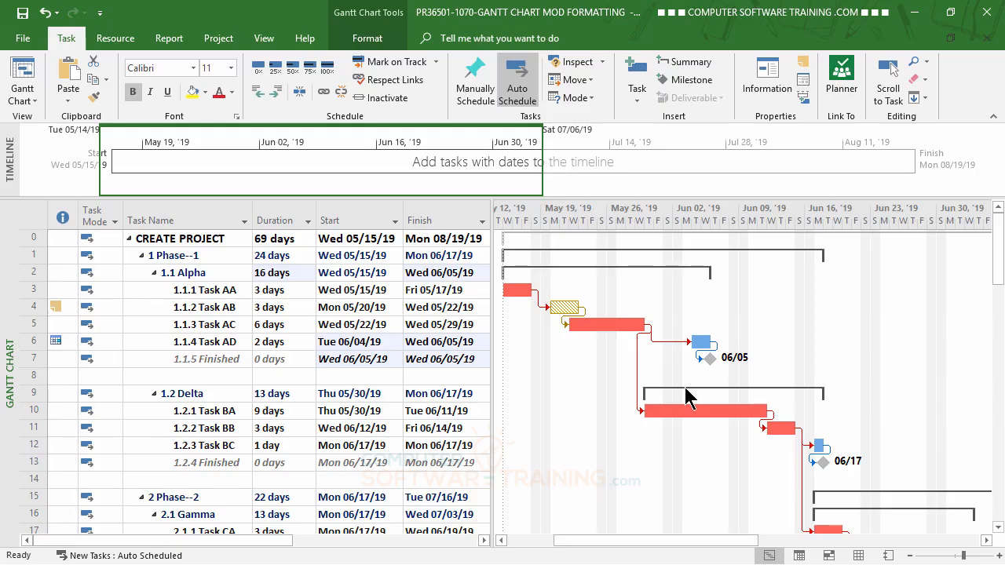
pyautogui.moveTo(53, 340)
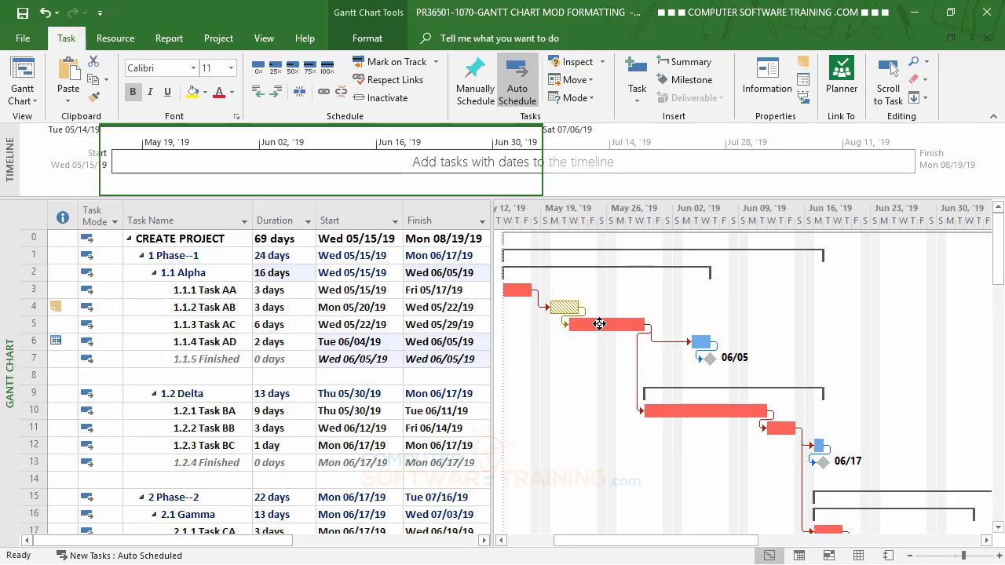
# - Reduce Task AC's duration to 4 days in the task table
pyautogui.moveTo(624, 324)
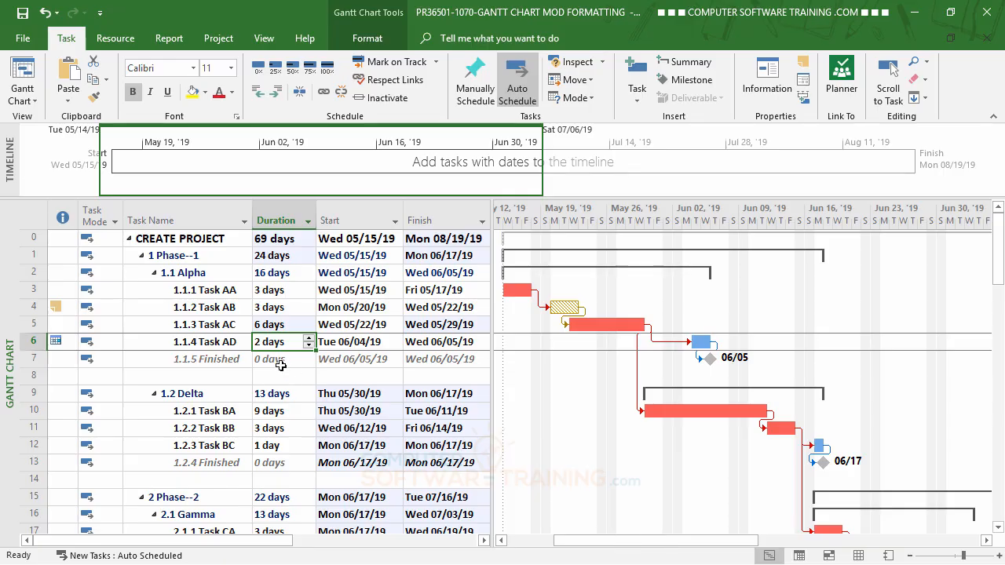
pyautogui.click(299, 323)
pyautogui.click(309, 328)
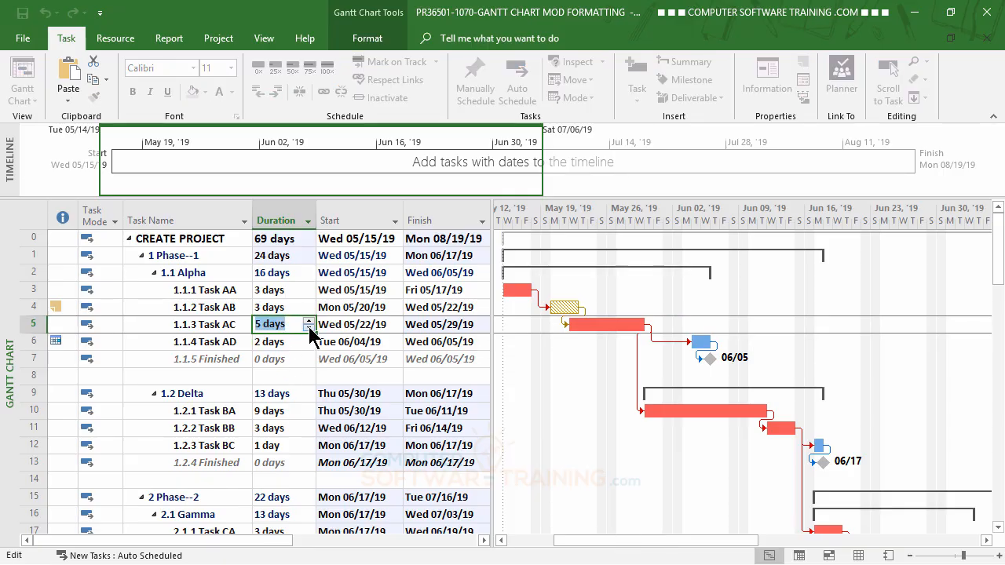
pyautogui.click(308, 328)
pyautogui.press('Return')
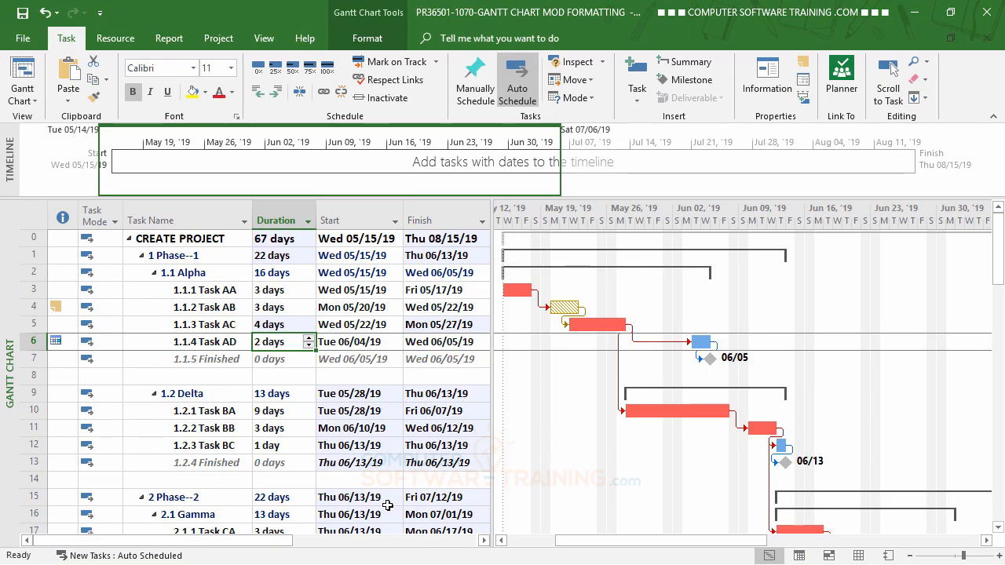